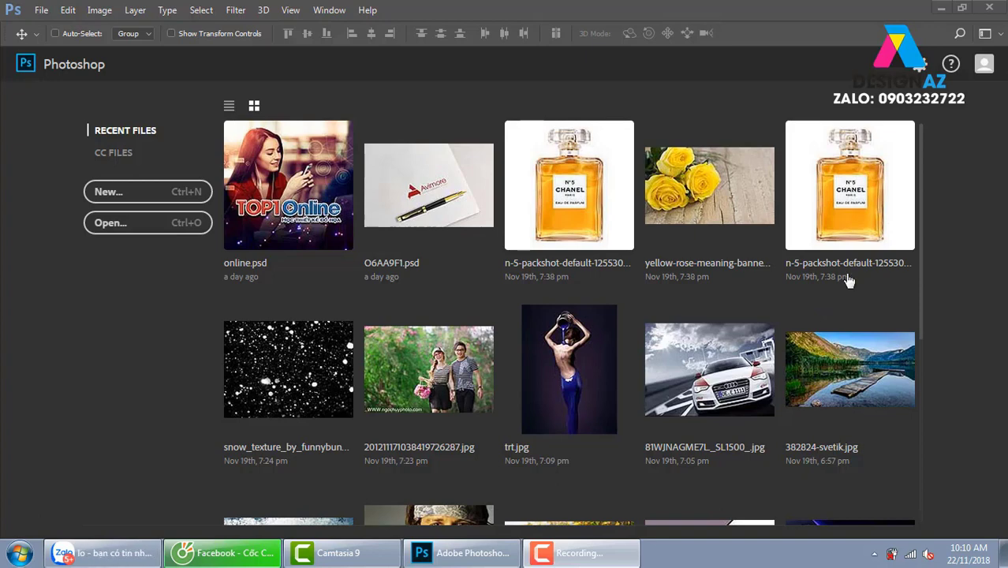
# Open chup-hinh-cuoi-mua-da-quy-1.jpg from the anhcuoi folder on drive E:.
pyautogui.click(203, 229)
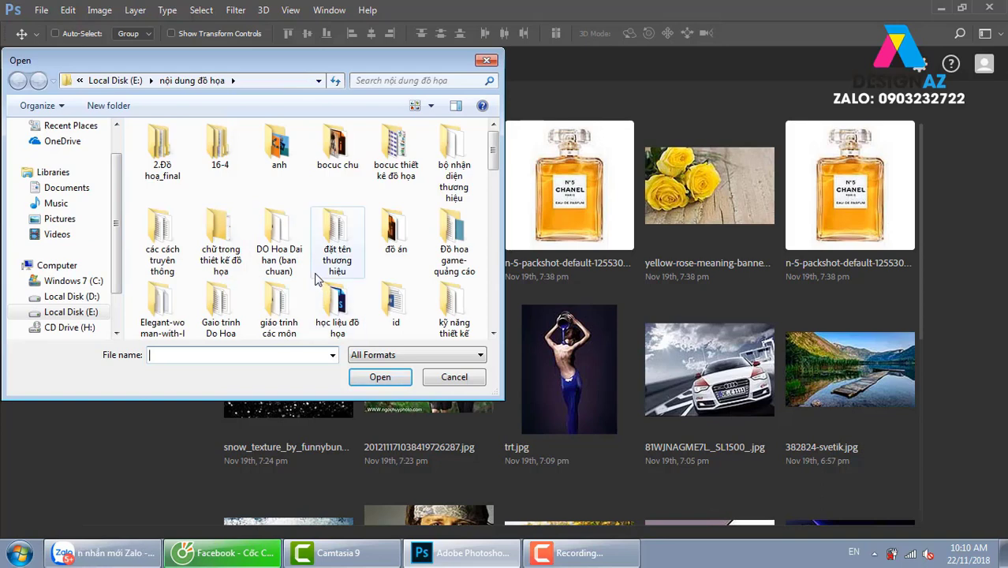
pyautogui.click(79, 313)
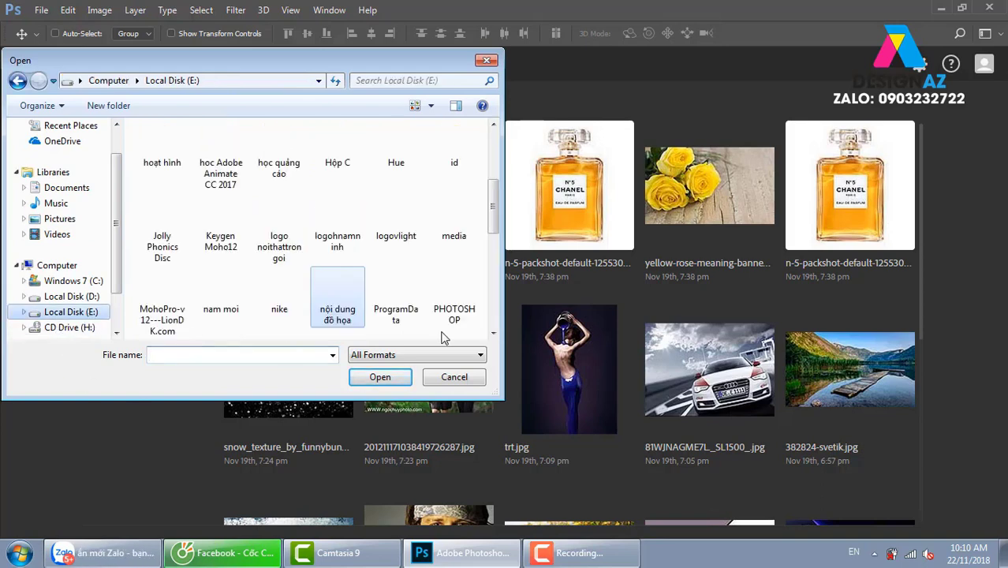
pyautogui.moveTo(491, 207); pyautogui.dragTo(491, 158)
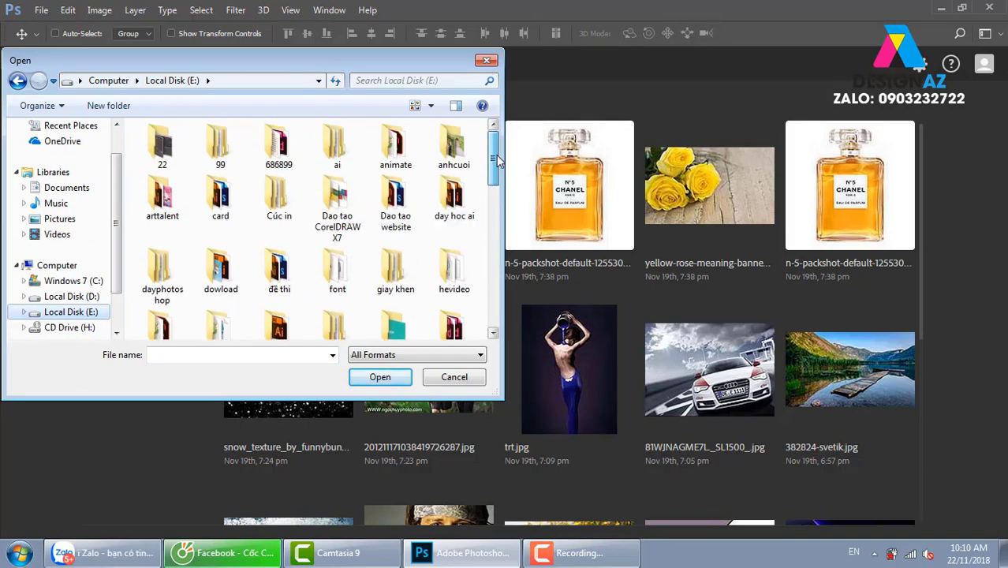
pyautogui.doubleClick(455, 150)
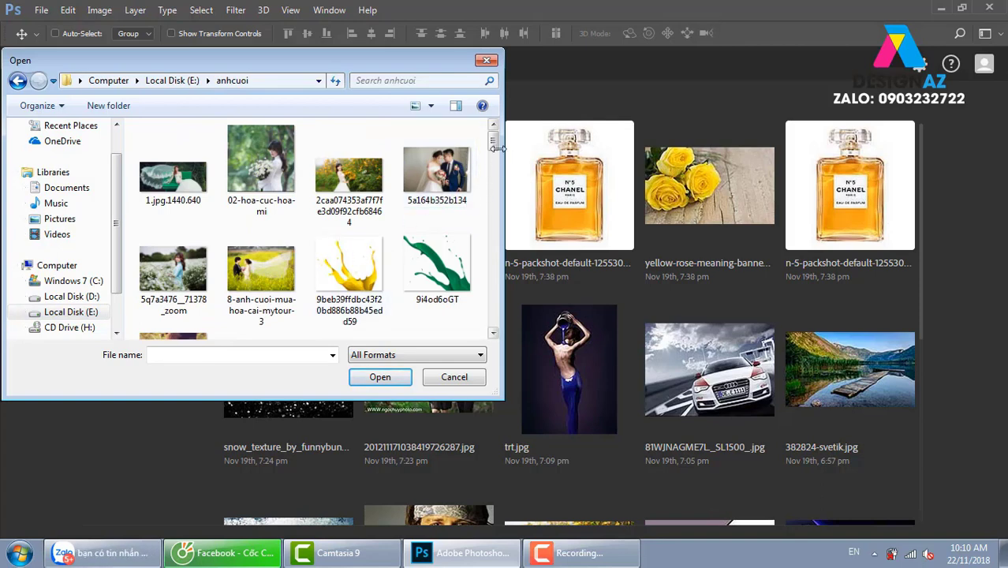
pyautogui.moveTo(492, 144); pyautogui.dragTo(480, 232)
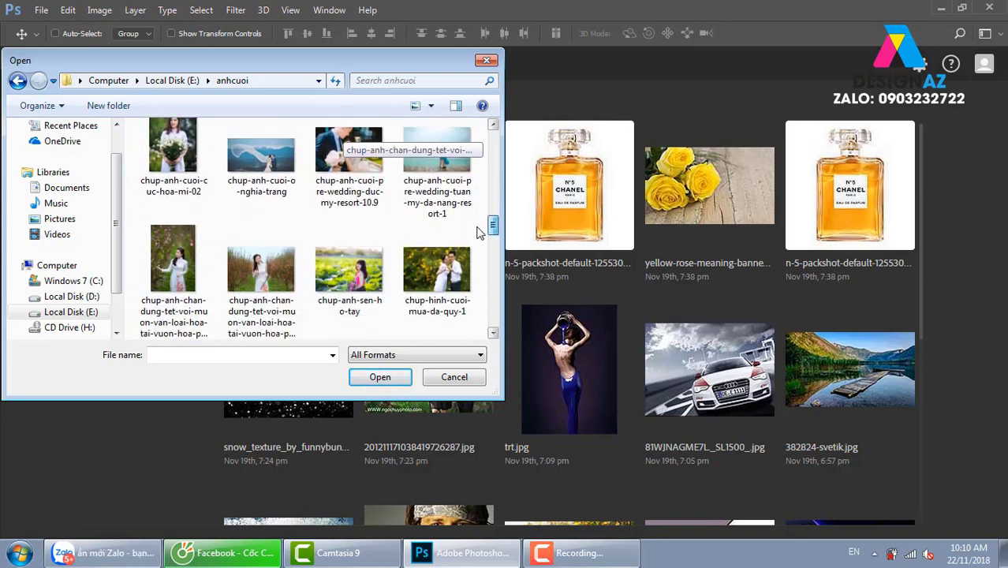
pyautogui.click(437, 272)
pyautogui.click(402, 382)
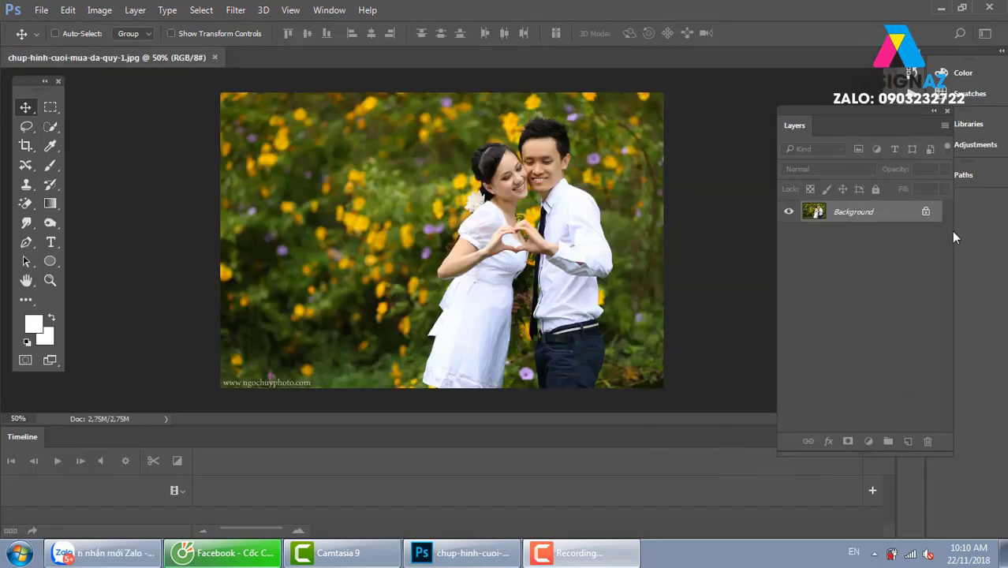
# Hide the Timeline panel, zoom in, reopen Layers with F7, and pick the Lasso tool.
pyautogui.click(947, 112)
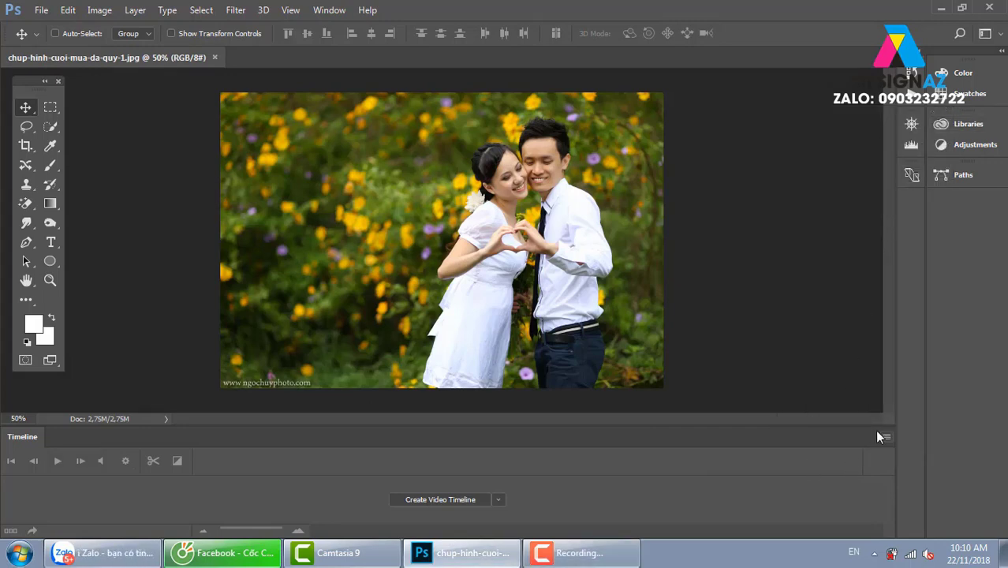
pyautogui.click(328, 9)
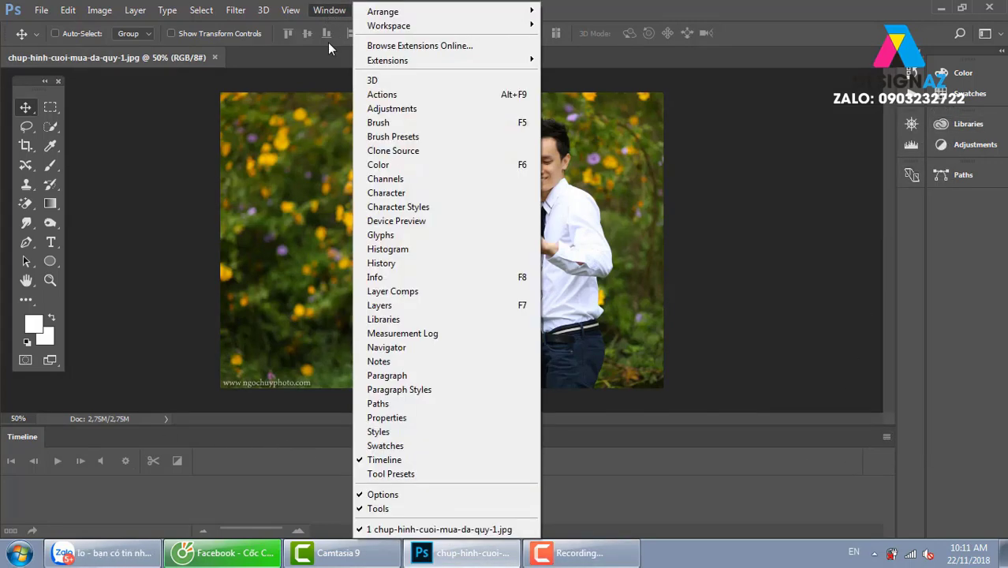
pyautogui.click(418, 459)
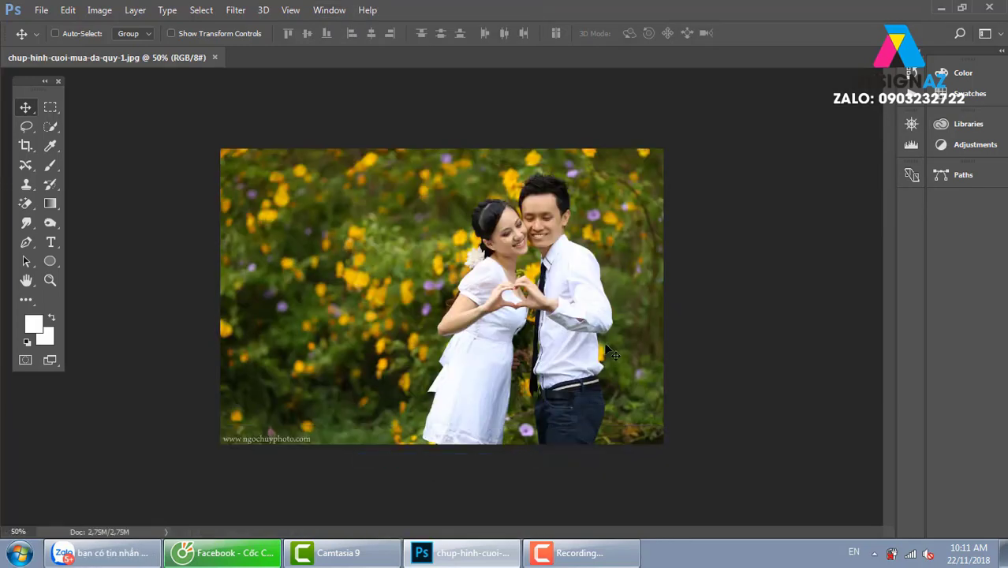
pyautogui.hotkey('ctrl', '+')
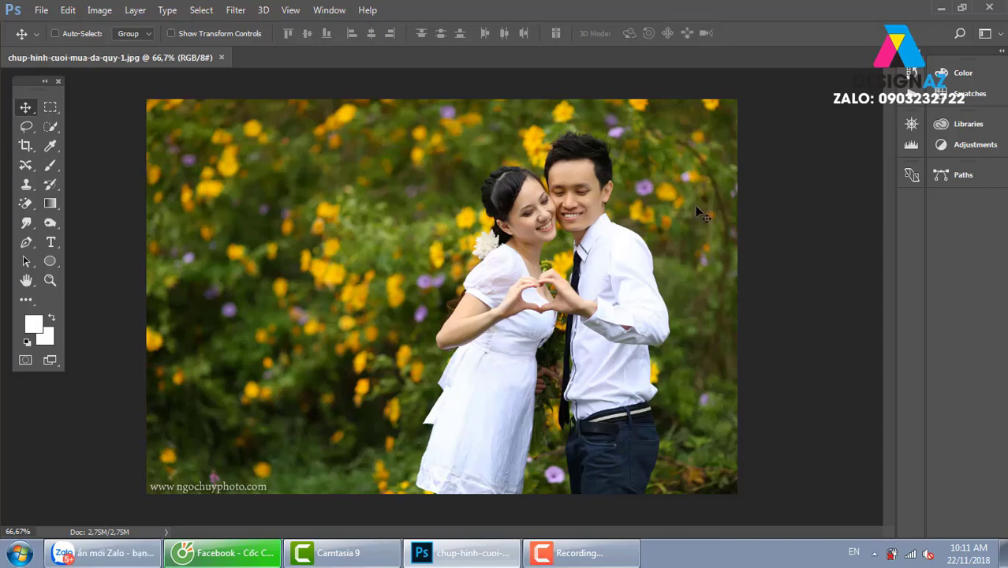
pyautogui.press('F7')
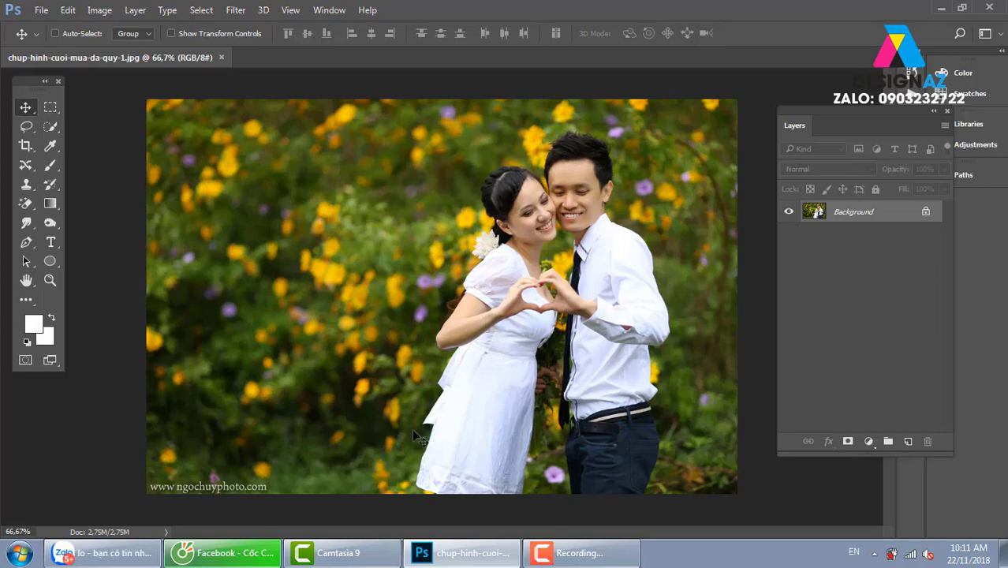
pyautogui.press('l')
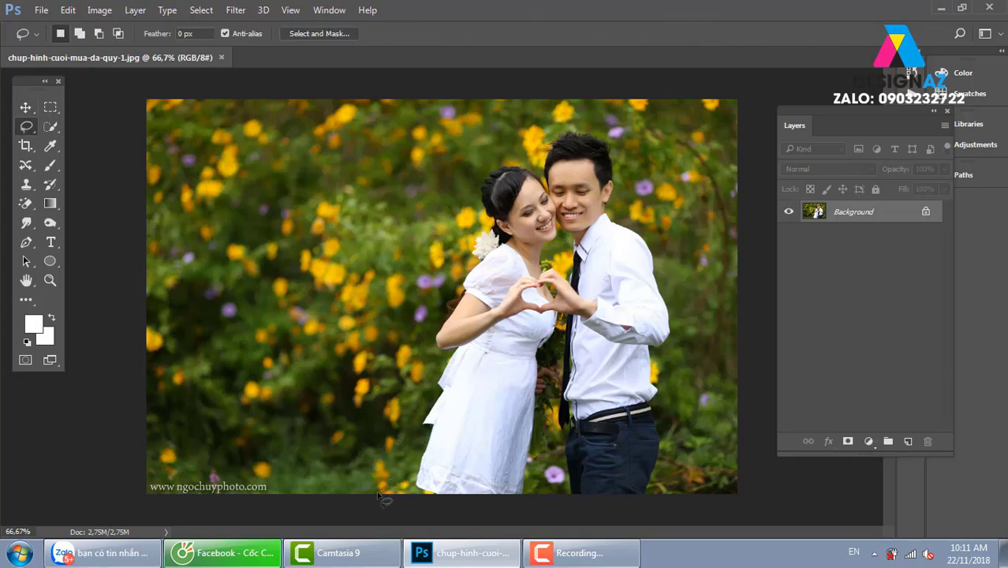
# Draw a freehand lasso around the bride and groom, closing it along the bottom edge.
pyautogui.moveTo(377, 495); pyautogui.dragTo(400, 415)
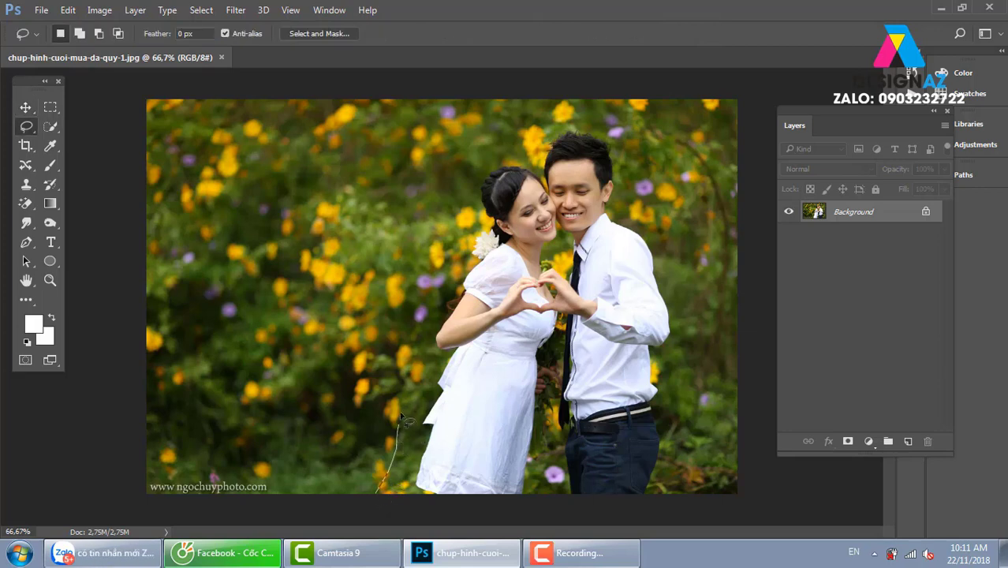
pyautogui.moveTo(417, 371)
pyautogui.mouseDown()
pyautogui.moveTo(490, 142)
pyautogui.moveTo(561, 110)
pyautogui.moveTo(650, 175)
pyautogui.moveTo(683, 240)
pyautogui.moveTo(694, 518)
pyautogui.moveTo(622, 533)
pyautogui.moveTo(386, 517)
pyautogui.moveTo(384, 530)
pyautogui.mouseUp()
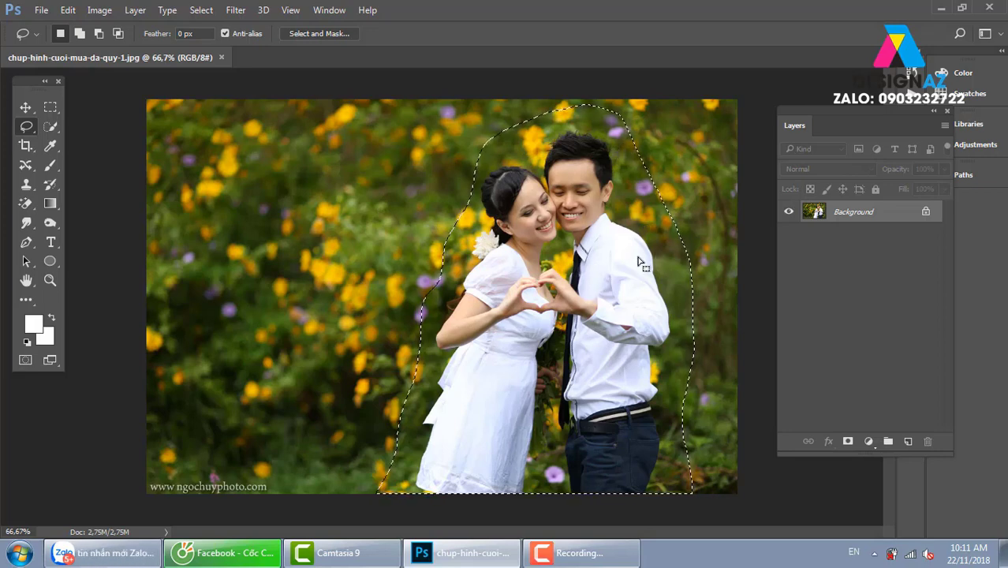
# Try a 7.2-pixel Gaussian blur on the couple selection, then undo it.
pyautogui.click(236, 10)
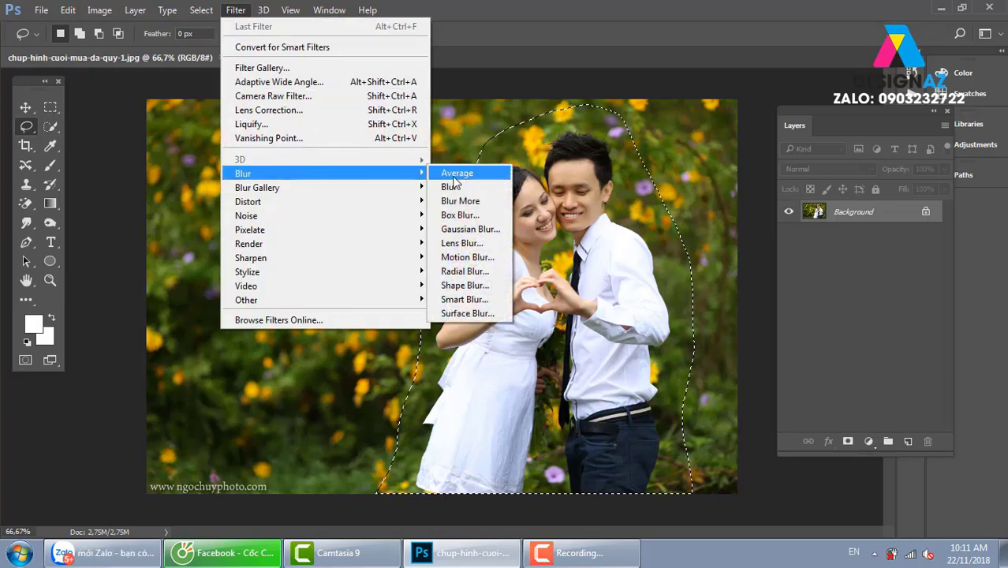
pyautogui.moveTo(242, 173)
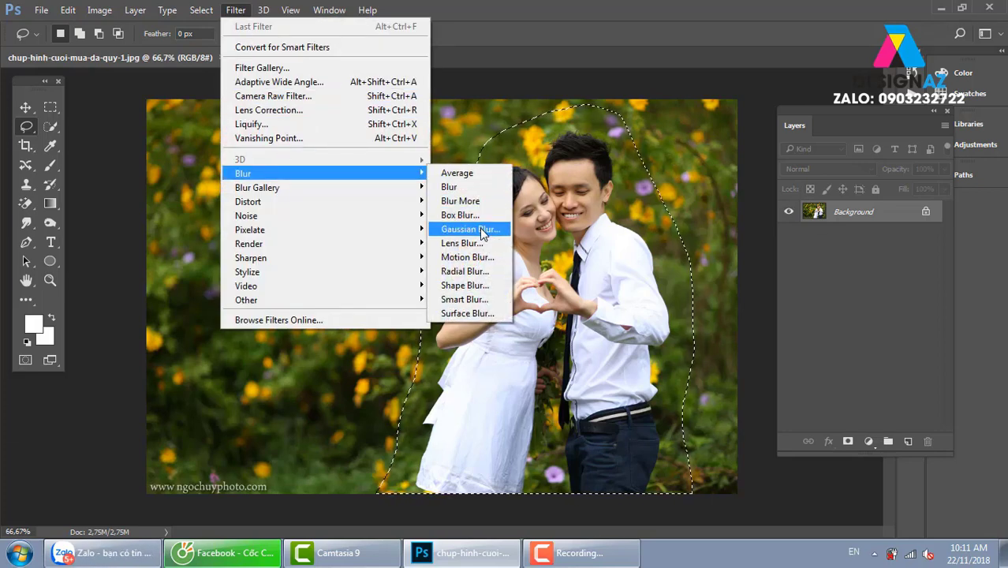
pyautogui.click(473, 230)
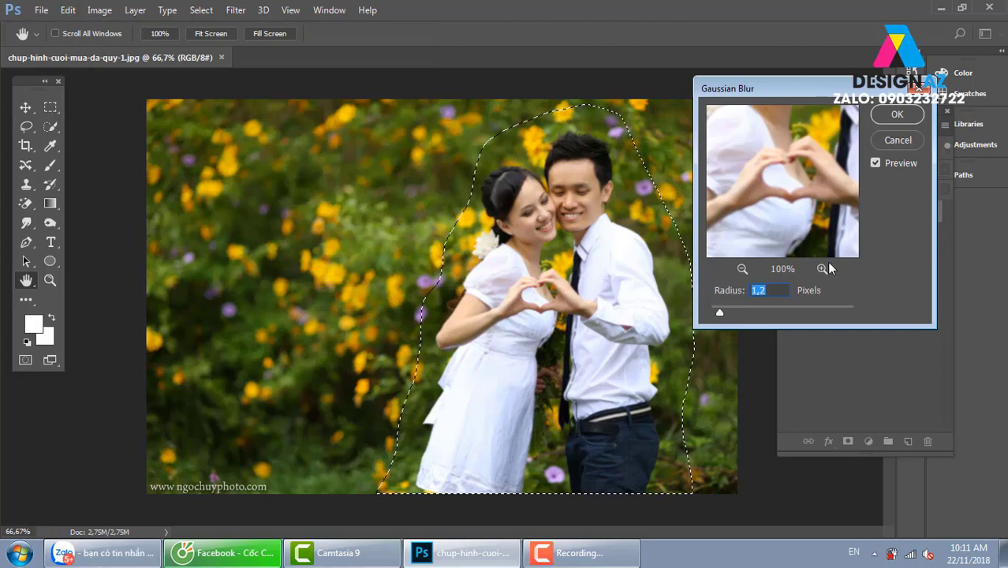
pyautogui.moveTo(719, 312); pyautogui.dragTo(771, 313)
pyautogui.press('Return')
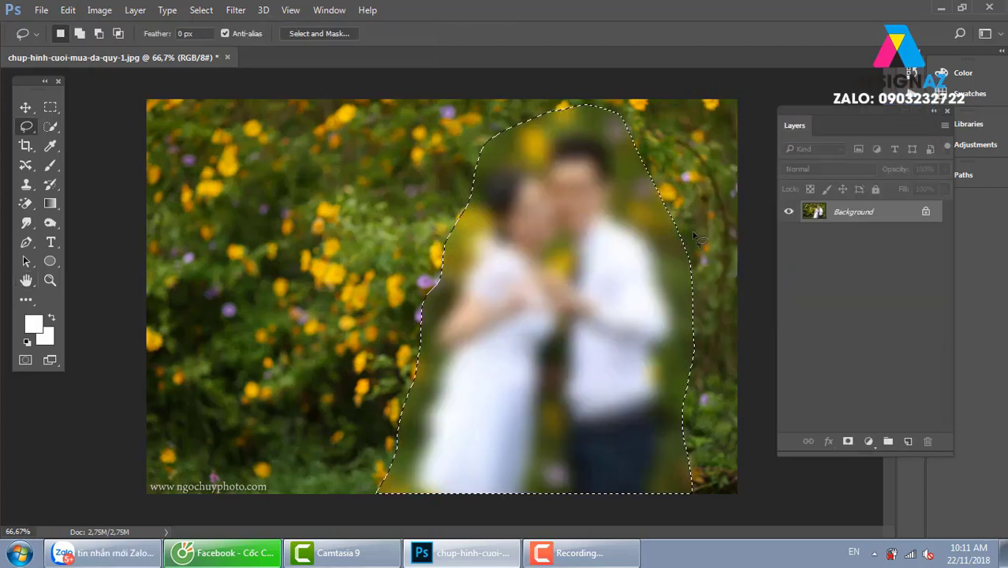
pyautogui.hotkey('ctrl', 'd')
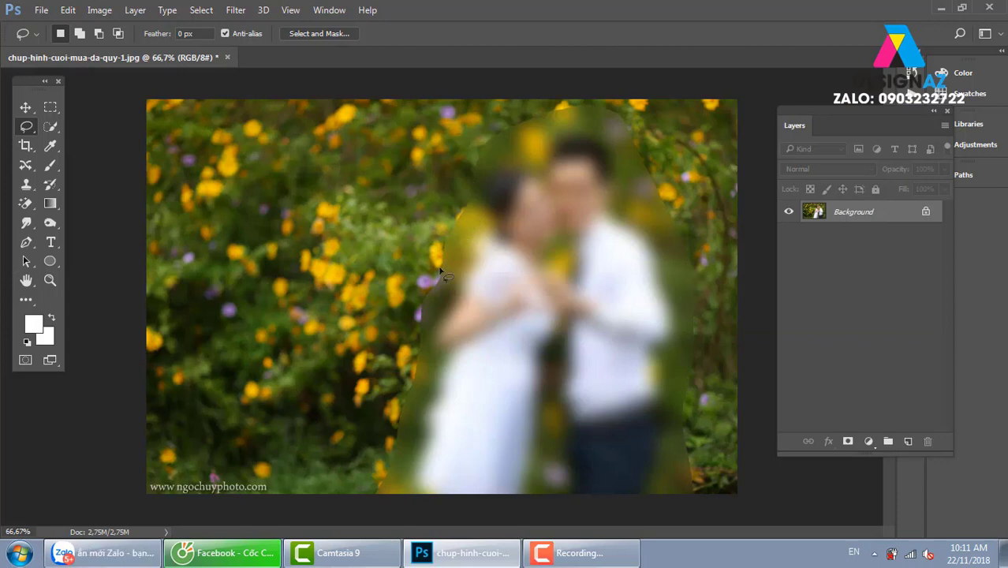
pyautogui.hotkey('ctrl', 'alt', 'z')
pyautogui.hotkey('ctrl', 'alt', 'z')
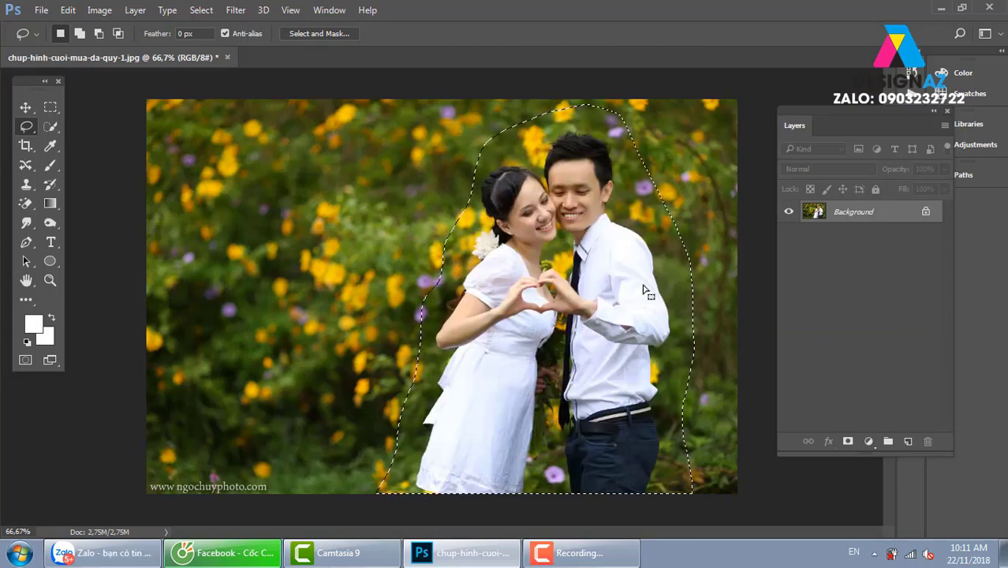
# Invert the selection and blur the background with a 15.3-pixel Gaussian blur.
pyautogui.hotkey('ctrl', 'shift', 'i')
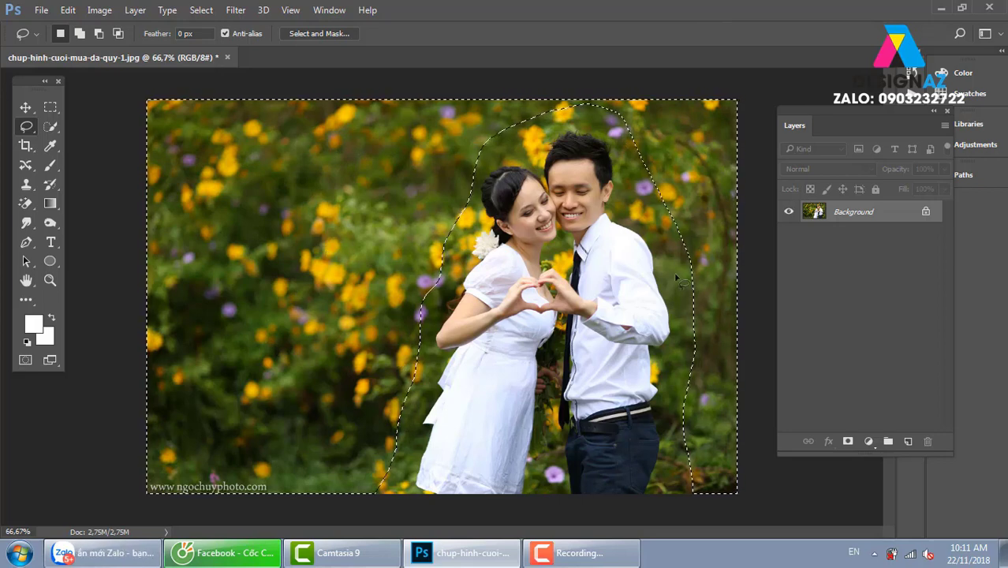
pyautogui.click(242, 14)
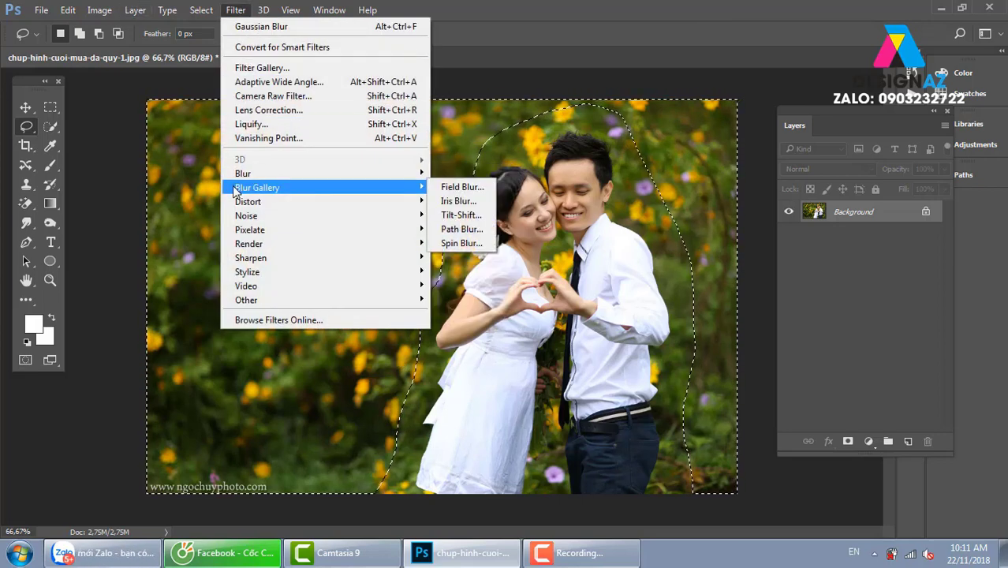
pyautogui.moveTo(243, 173)
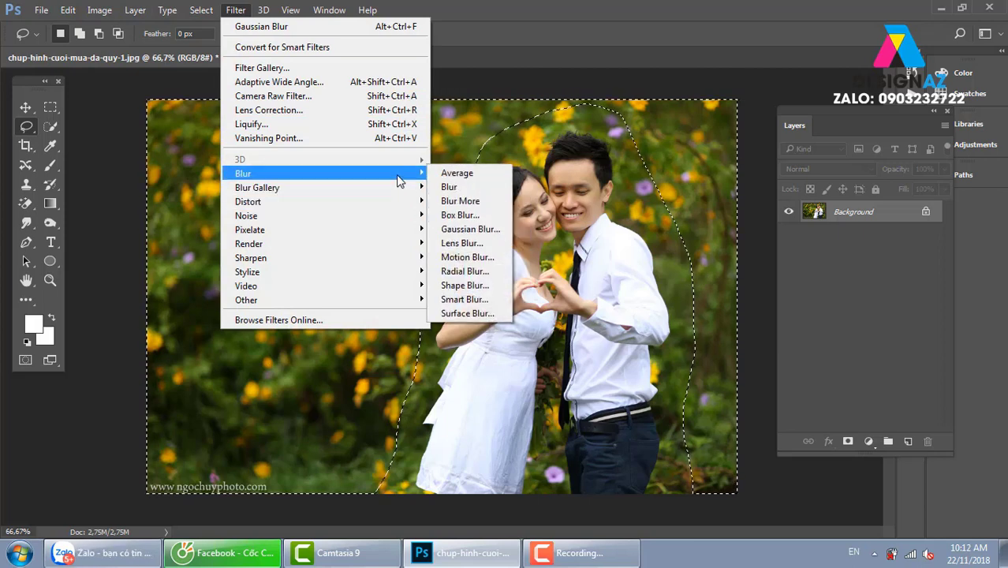
pyautogui.click(492, 240)
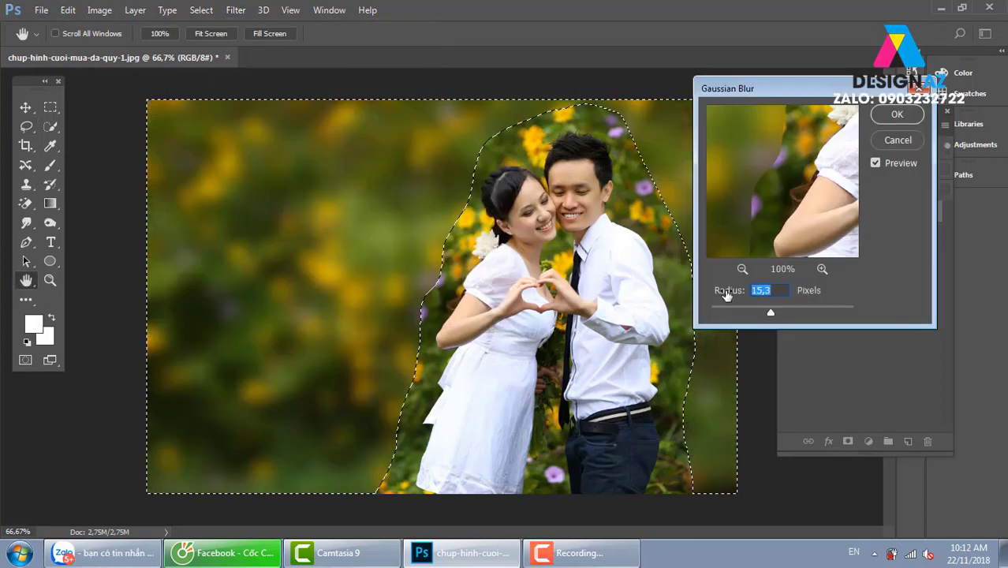
pyautogui.click(897, 115)
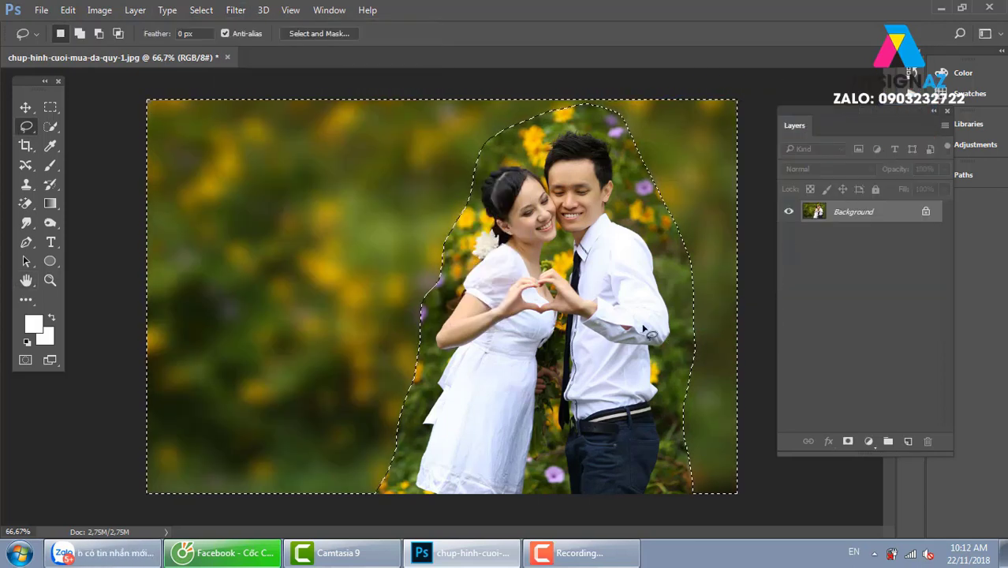
# Restore the background selection and undo the background blur.
pyautogui.hotkey('ctrl', 'd')
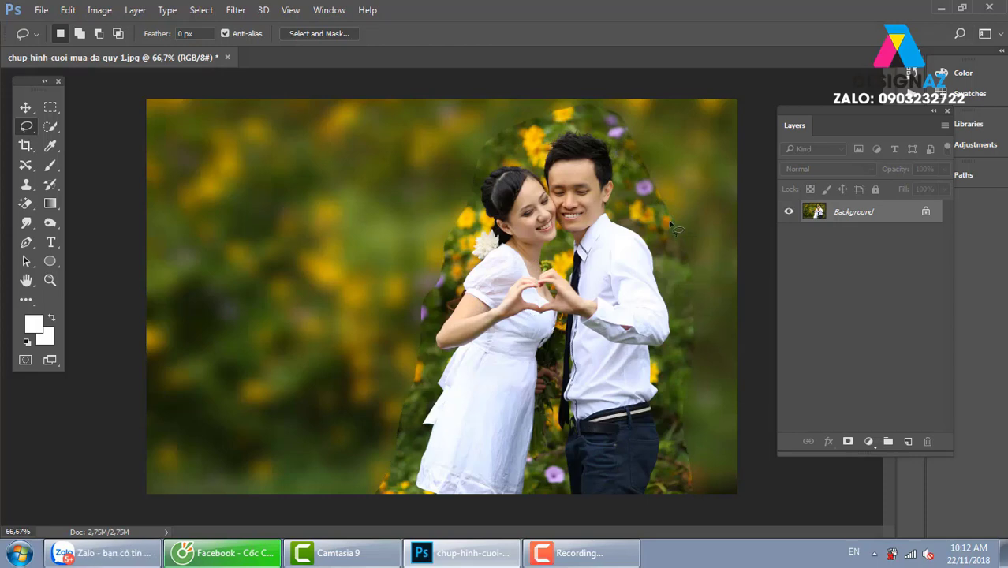
pyautogui.hotkey('ctrl', 'shift', 'd')
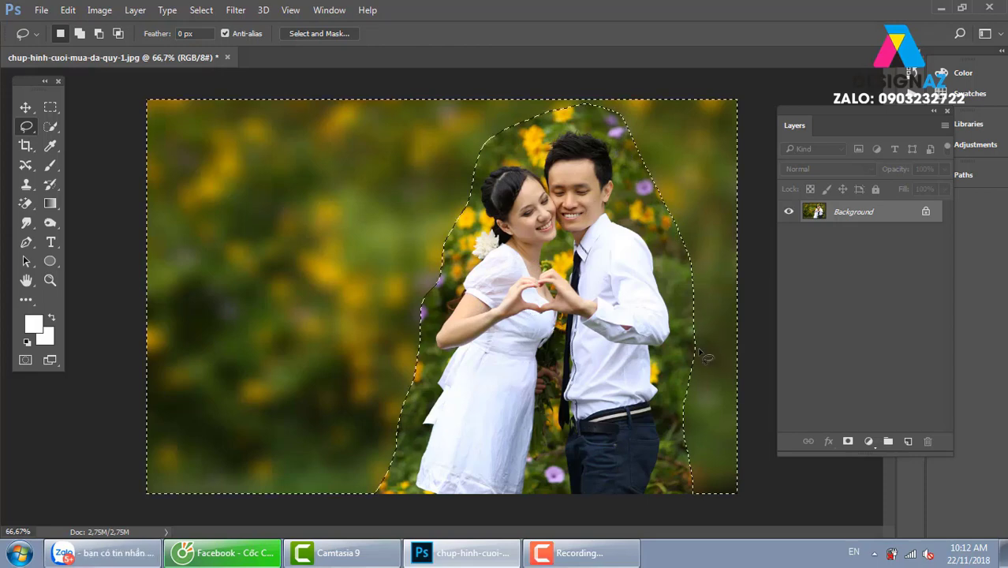
pyautogui.hotkey('ctrl', 'z')
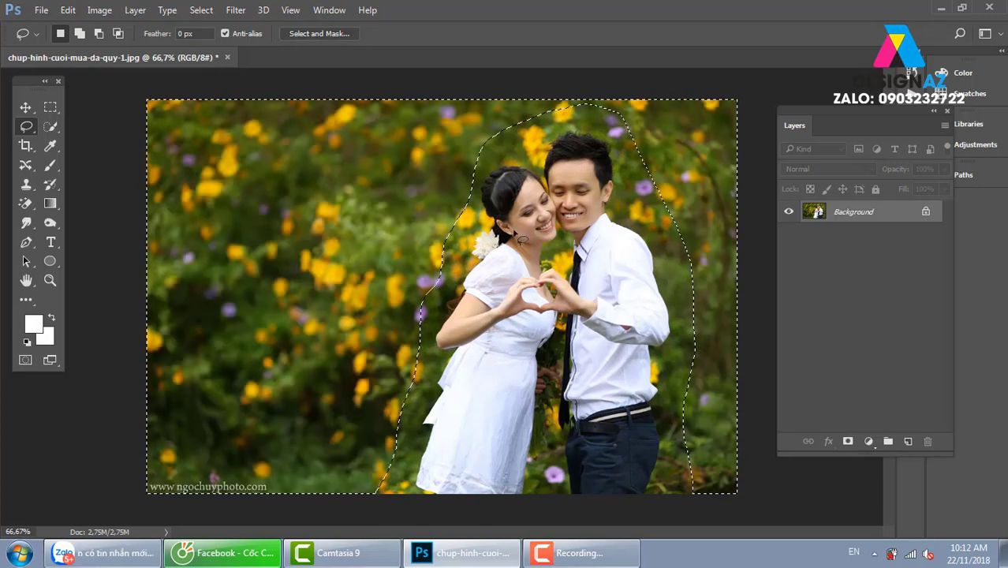
# Feather the background selection with a 50-pixel radius.
pyautogui.hotkey('shift', 'F6')
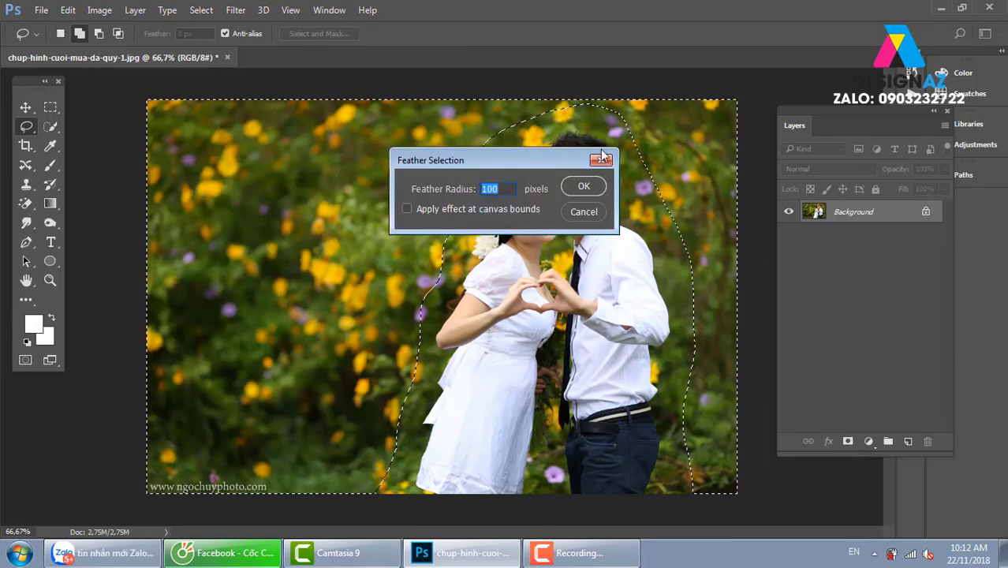
pyautogui.click(607, 162)
pyautogui.rightClick(376, 199)
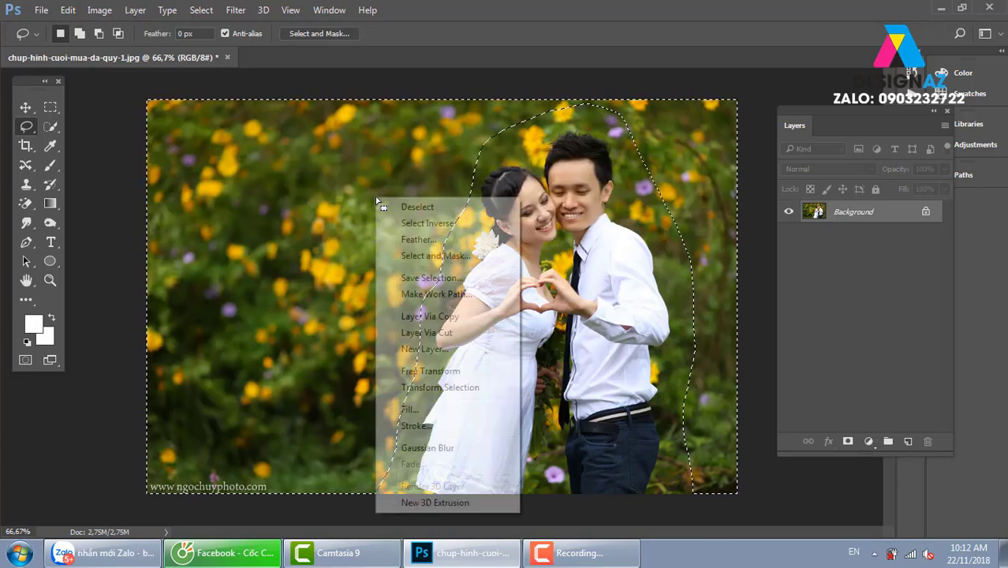
pyautogui.click(419, 238)
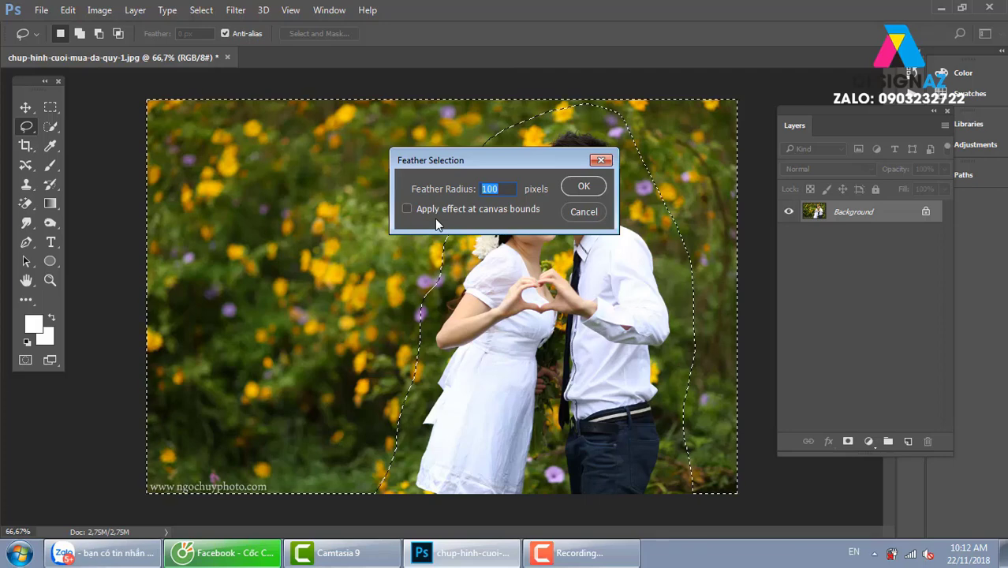
pyautogui.write('50')
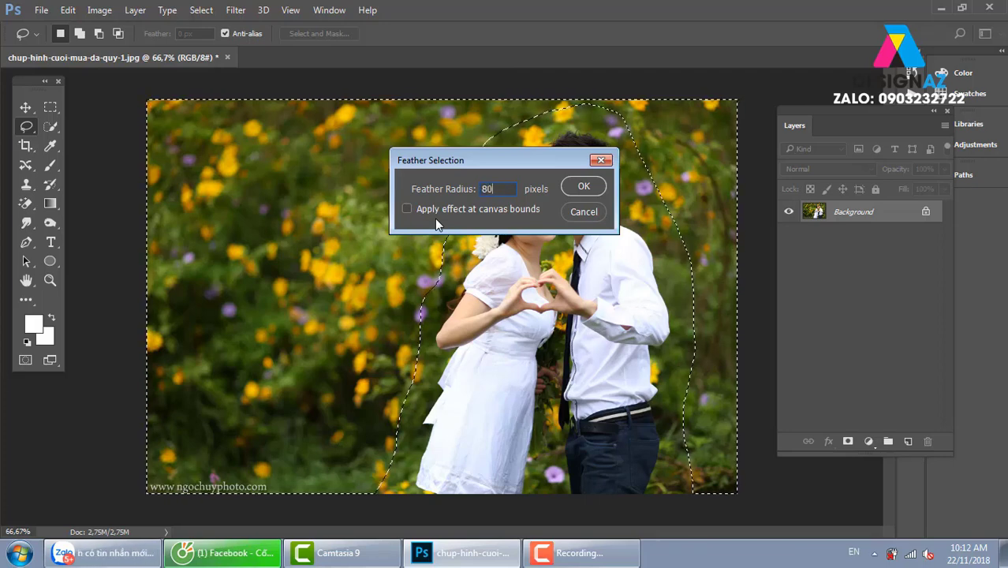
pyautogui.press('Return')
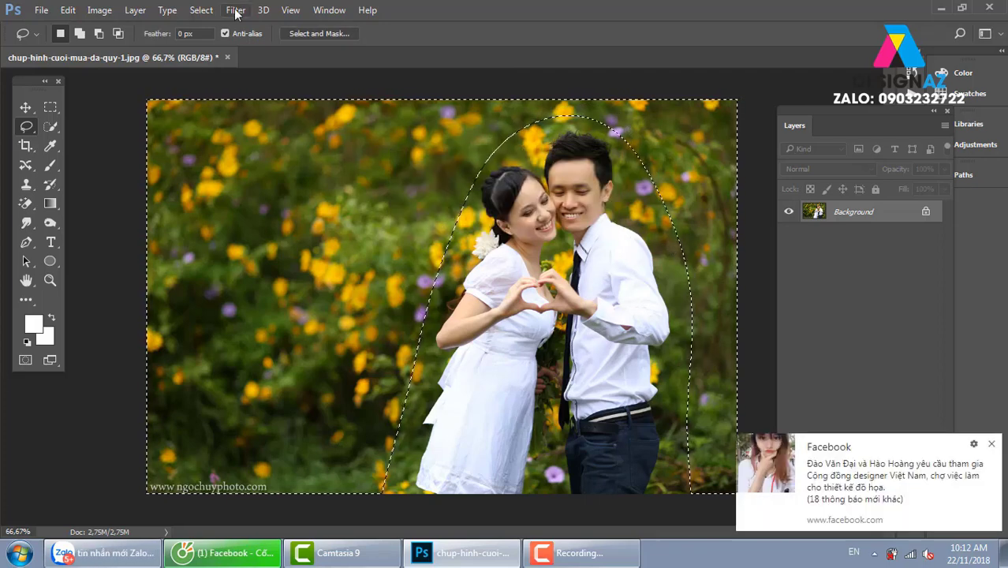
# Open Gaussian Blur for the background and raise the radius to 8.8 pixels.
pyautogui.click(237, 10)
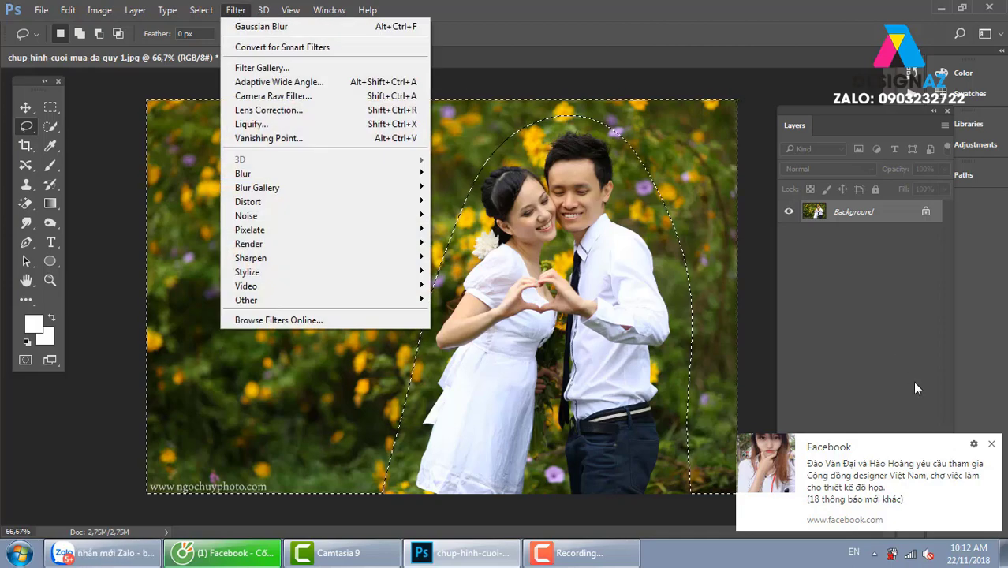
pyautogui.click(990, 451)
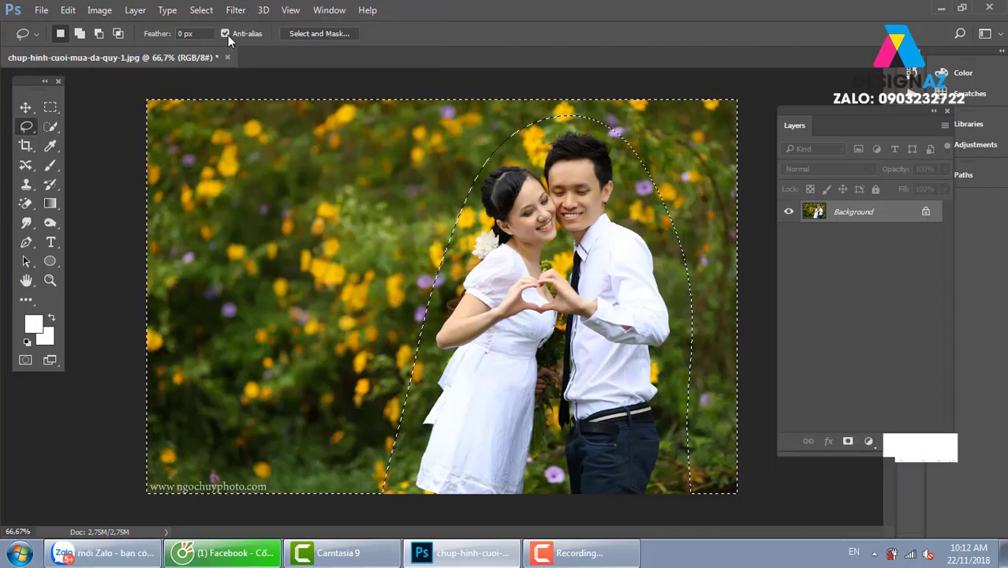
pyautogui.click(236, 11)
pyautogui.moveTo(243, 173)
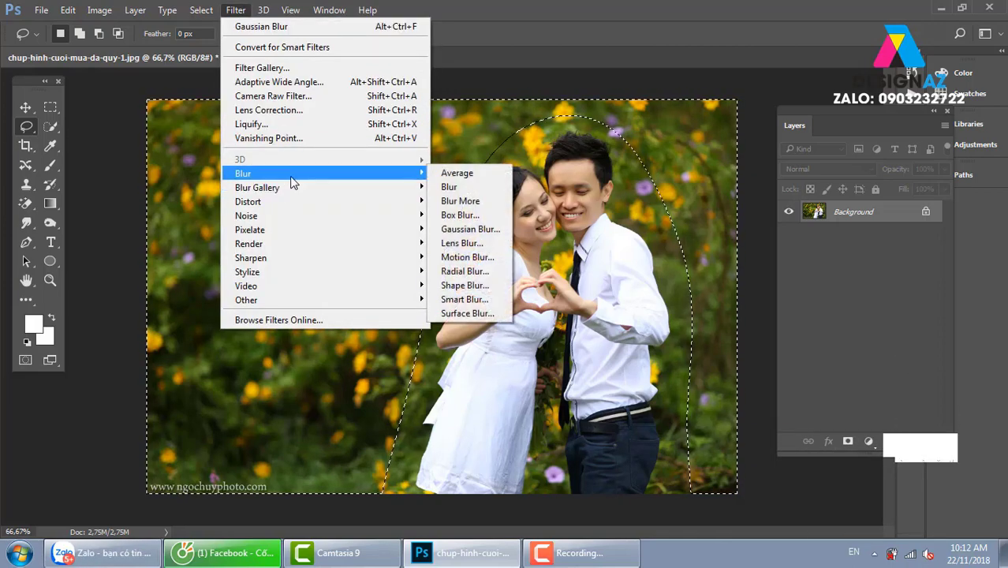
pyautogui.click(469, 229)
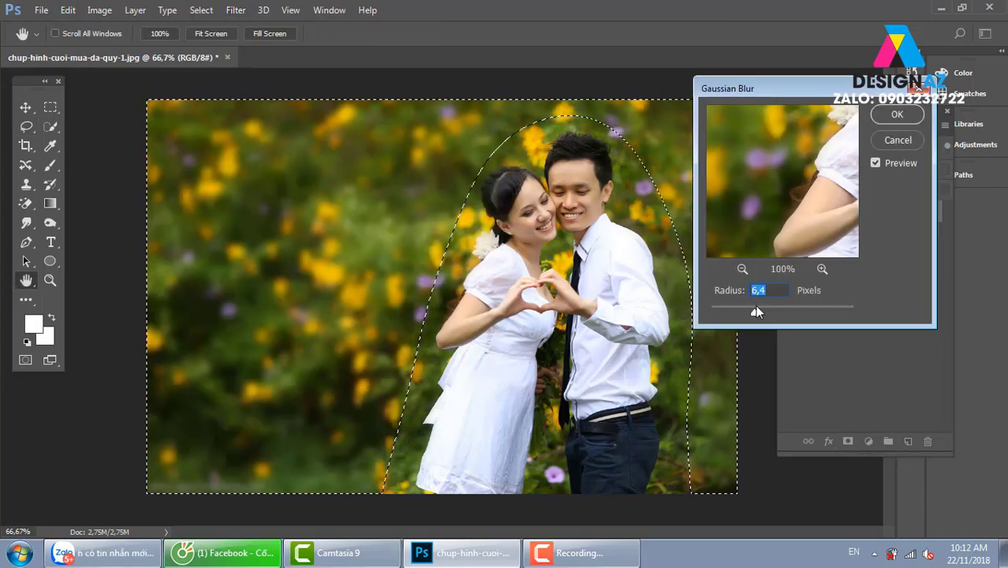
pyautogui.moveTo(753, 306); pyautogui.dragTo(763, 309)
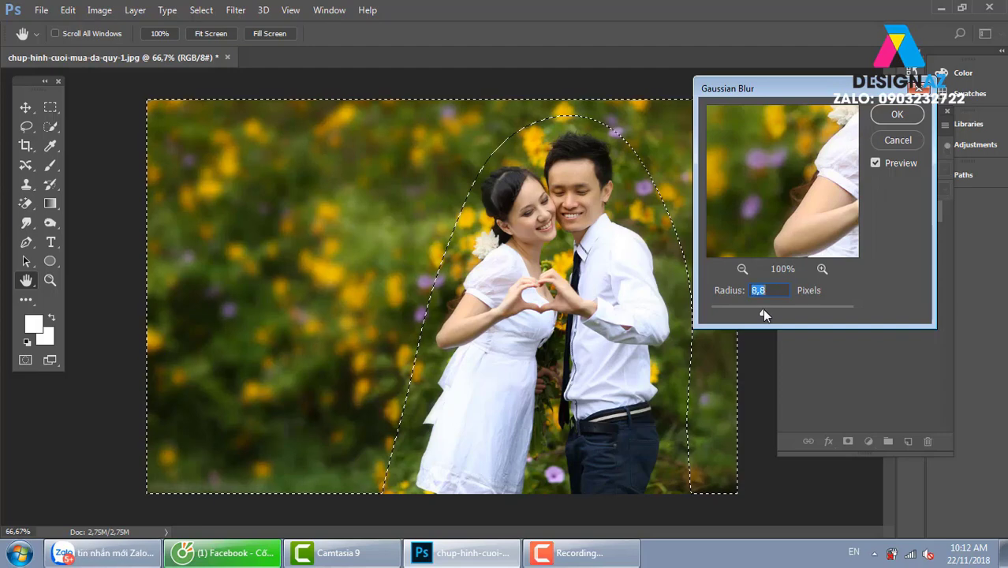
# Compare the blur preview, apply the 8.8-pixel blur, deselect, and zoom out.
pyautogui.click(873, 168)
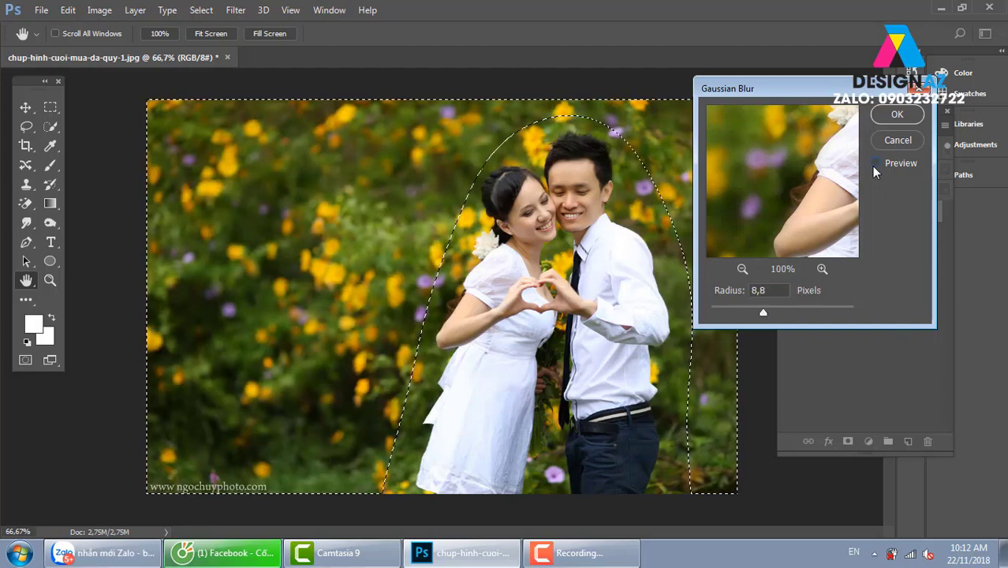
pyautogui.click(873, 168)
pyautogui.click(874, 168)
pyautogui.click(874, 165)
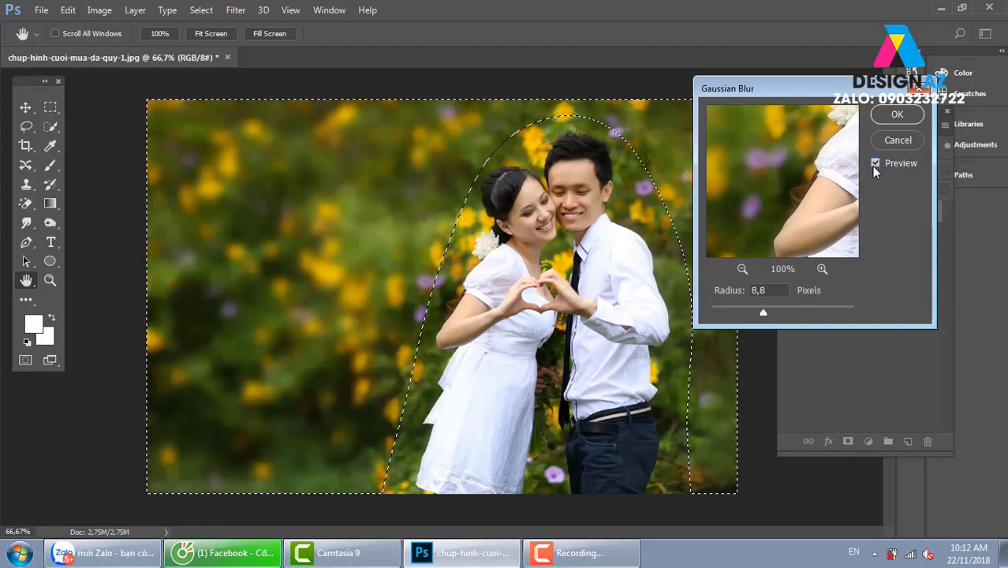
pyautogui.click(896, 115)
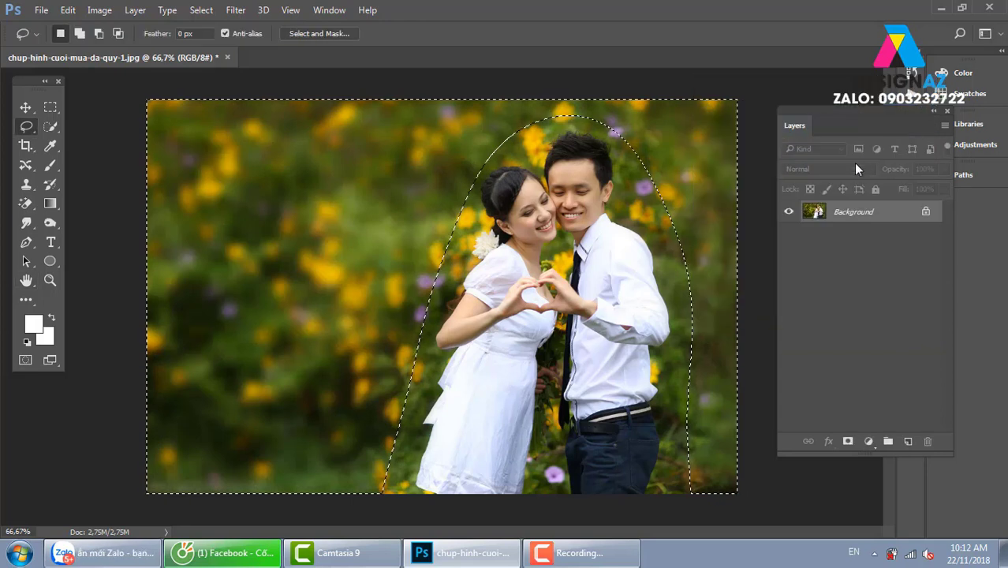
pyautogui.click(718, 225)
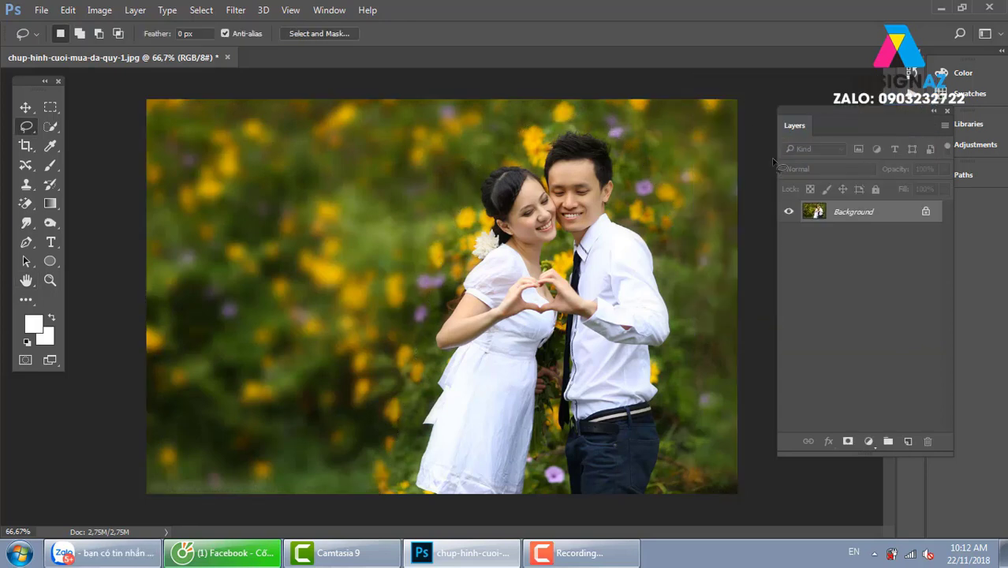
pyautogui.hotkey('ctrl', '-')
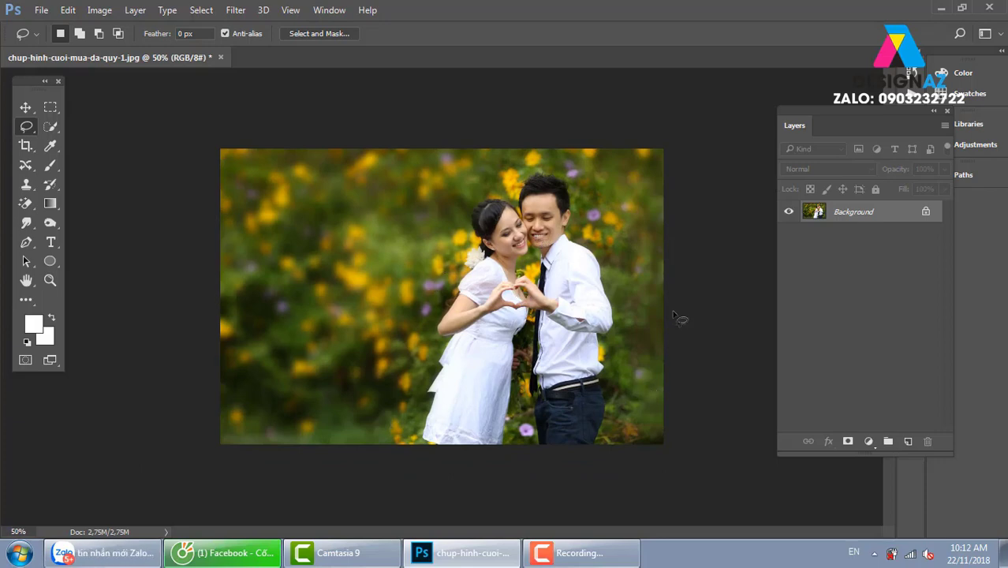
# Zoom back in and step back twice with Ctrl+Alt+Z to remove the 8.8-pixel blur.
pyautogui.hotkey('ctrl', '+')
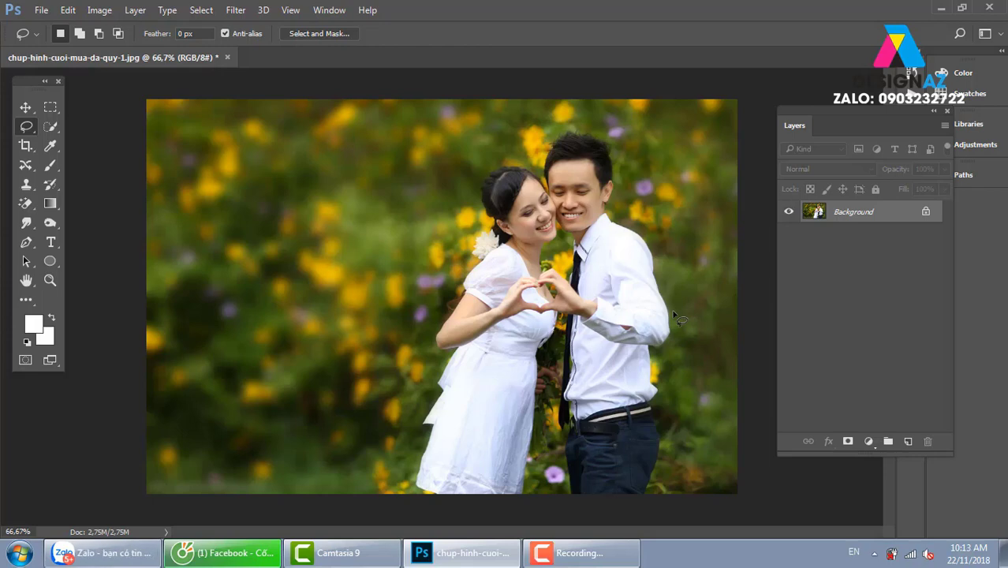
pyautogui.hotkey('ctrl', 'alt', 'z')
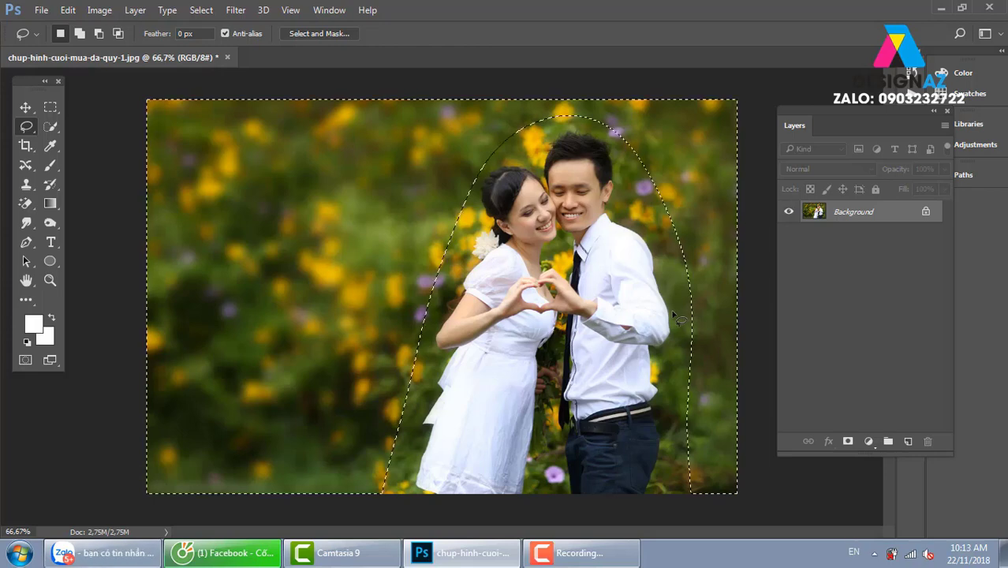
pyautogui.hotkey('ctrl', 'alt', 'z')
pyautogui.hotkey('ctrl', 'alt', 'z')
pyautogui.hotkey('ctrl', 'alt', 'z')
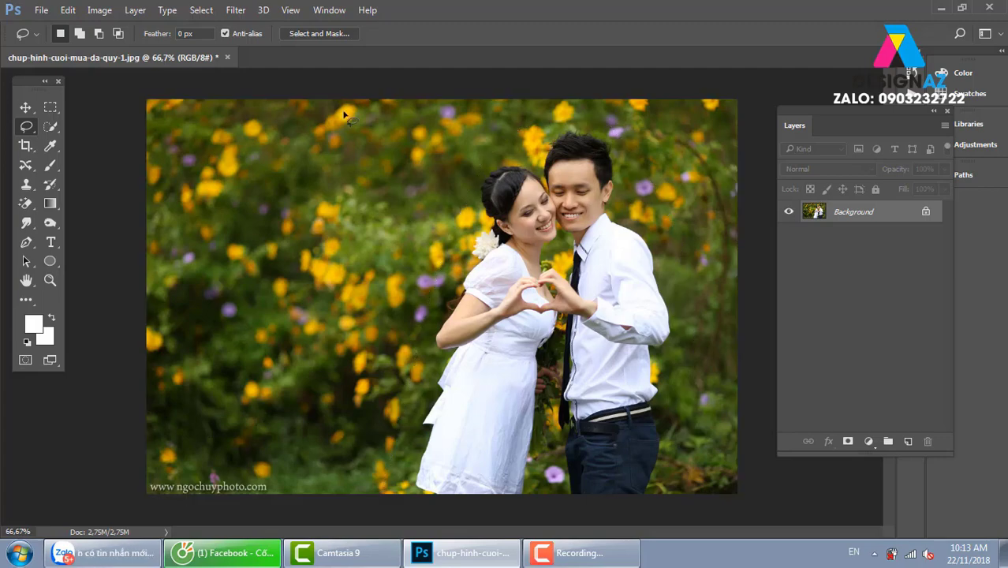
# Close the couple photo without saving and open 2caa074353af7f7fe3d09f92cfb68464.png.
pyautogui.click(227, 57)
pyautogui.click(500, 224)
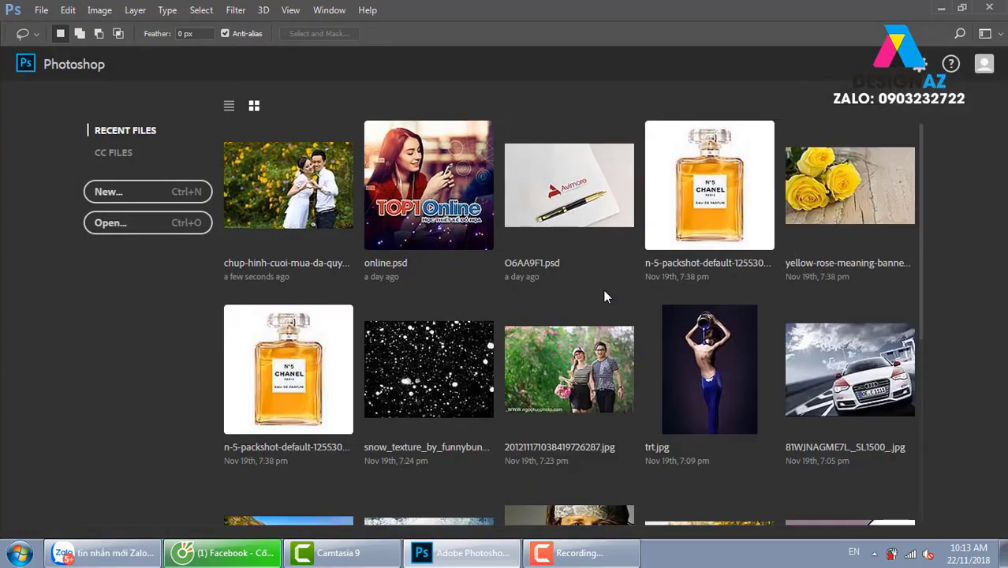
pyautogui.hotkey('ctrl', 'o')
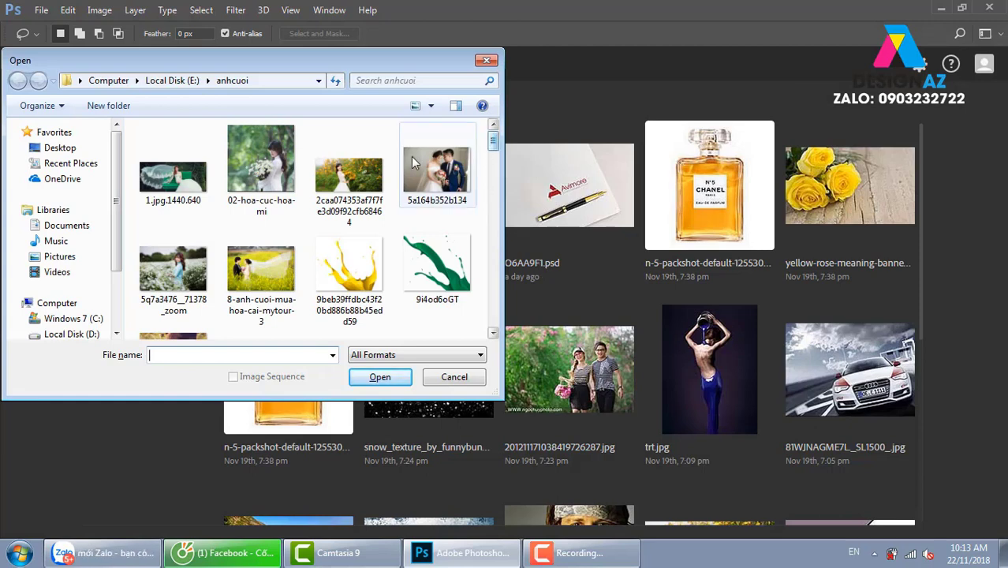
pyautogui.click(349, 177)
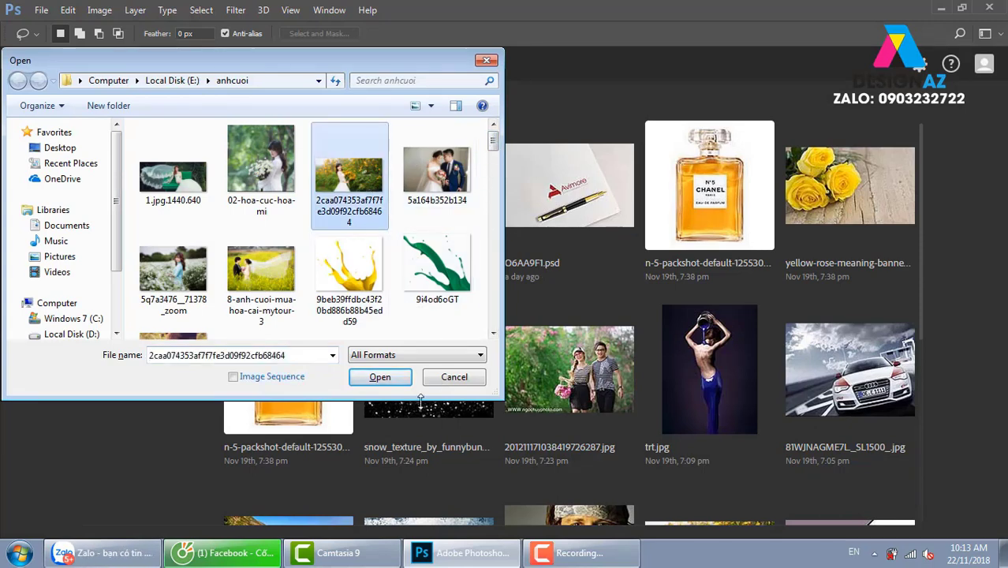
pyautogui.click(385, 379)
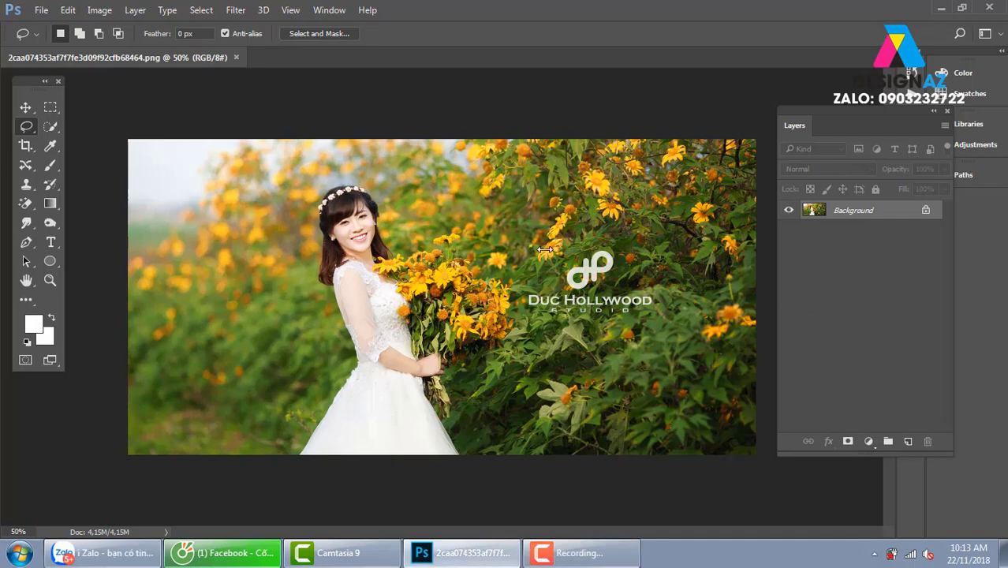
# Duplicate the Background to Layer 1 and apply an 8.8-pixel Gaussian blur to it.
pyautogui.hotkey('ctrl', 'j')
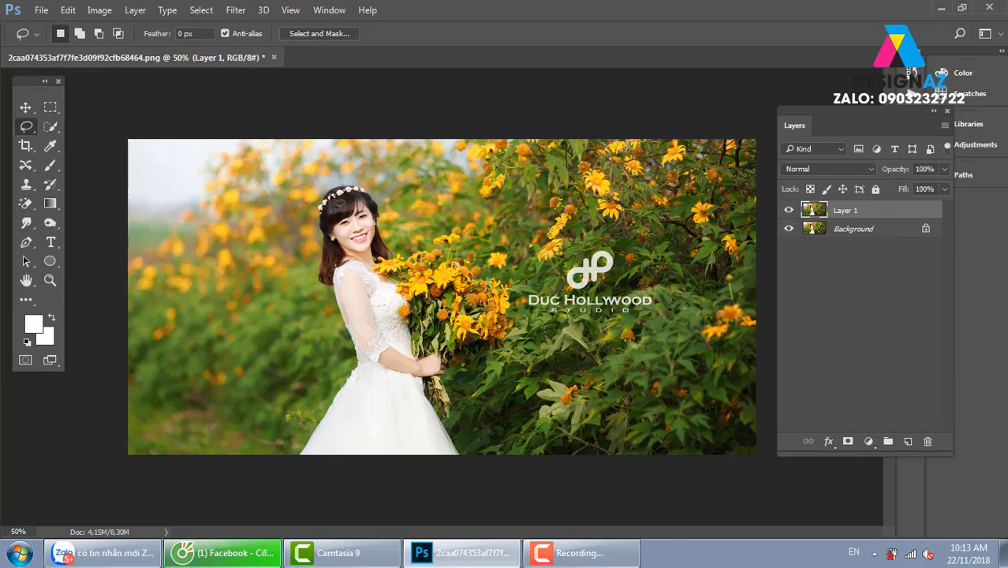
pyautogui.click(236, 9)
pyautogui.moveTo(243, 173)
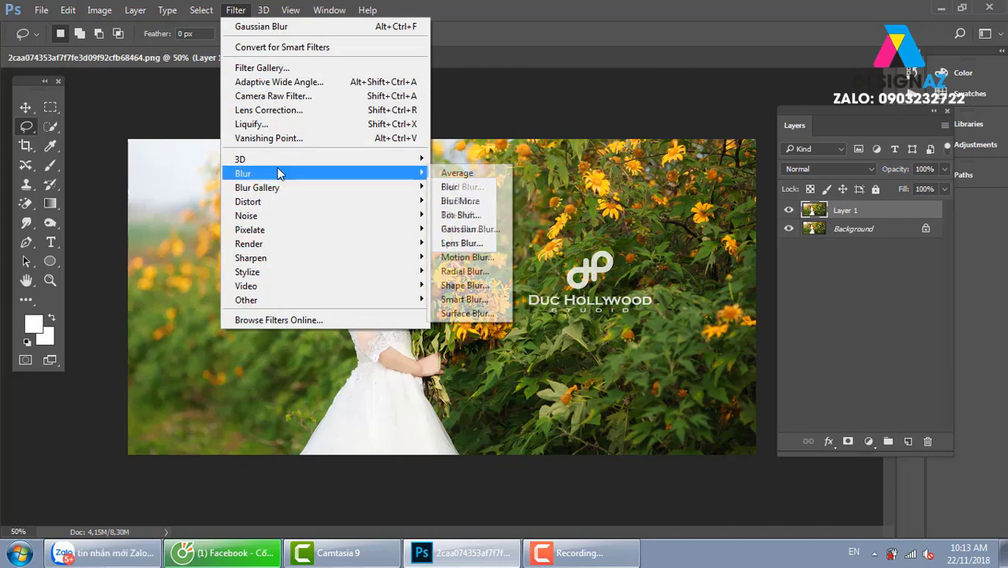
pyautogui.click(470, 229)
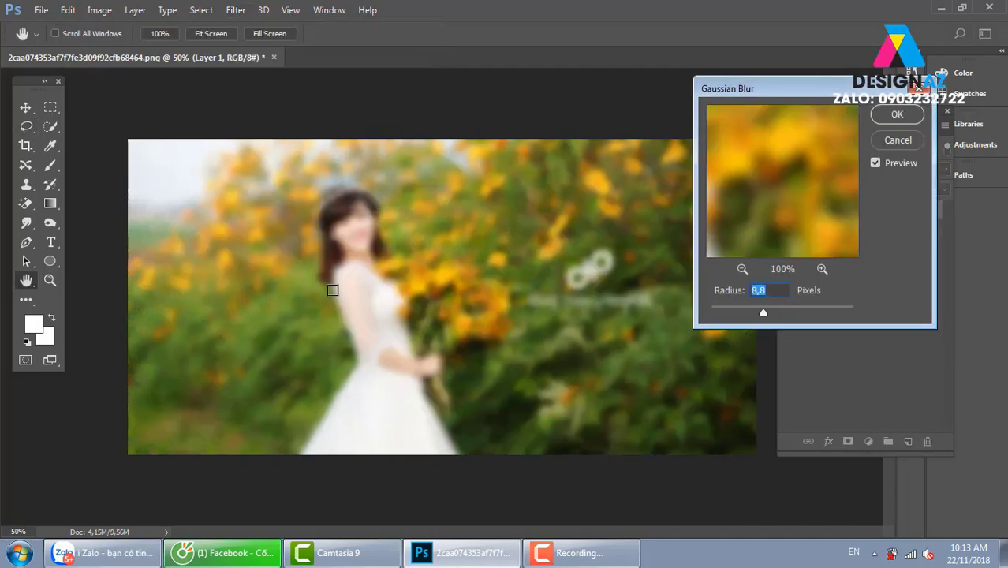
pyautogui.click(896, 115)
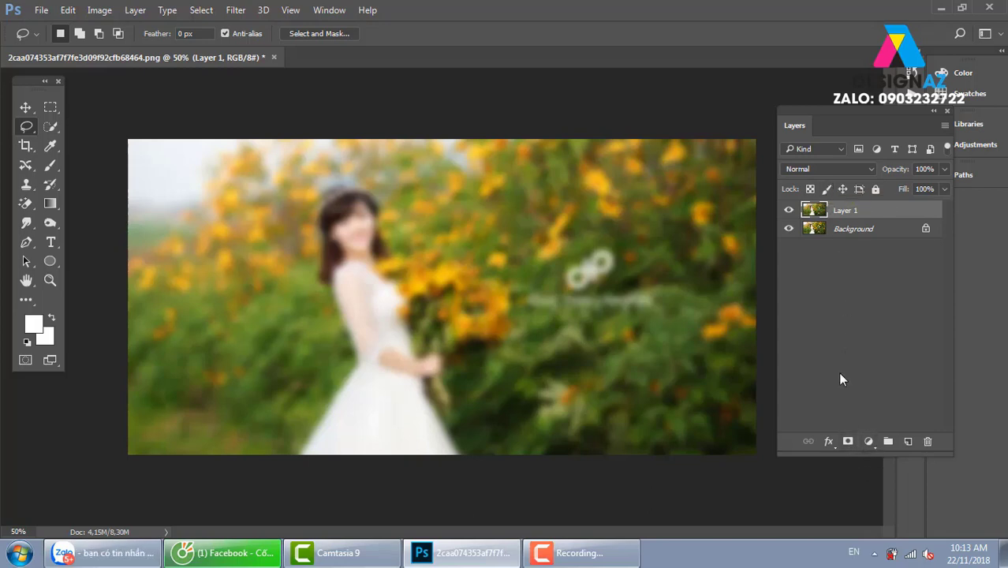
# Add a black layer mask to Layer 1 and paint white across the top background.
pyautogui.keyDown('alt'); pyautogui.click(847, 442); pyautogui.keyUp('alt')
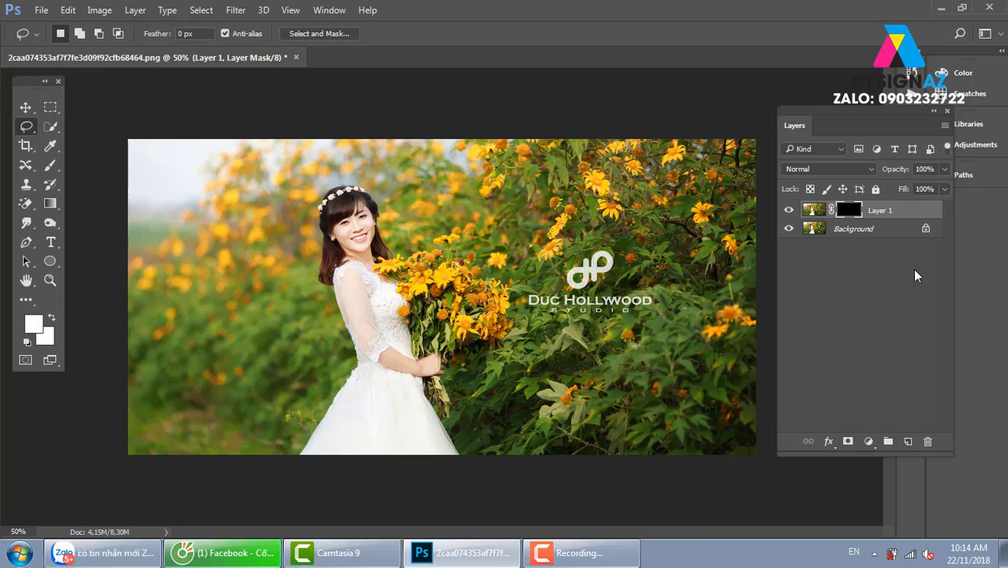
pyautogui.press('b')
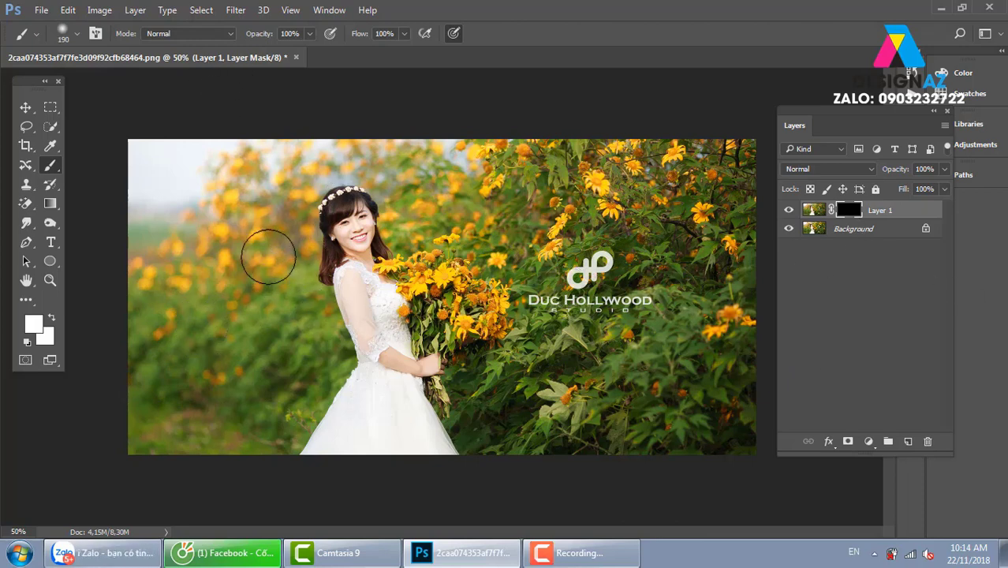
pyautogui.moveTo(465, 150); pyautogui.dragTo(556, 146)
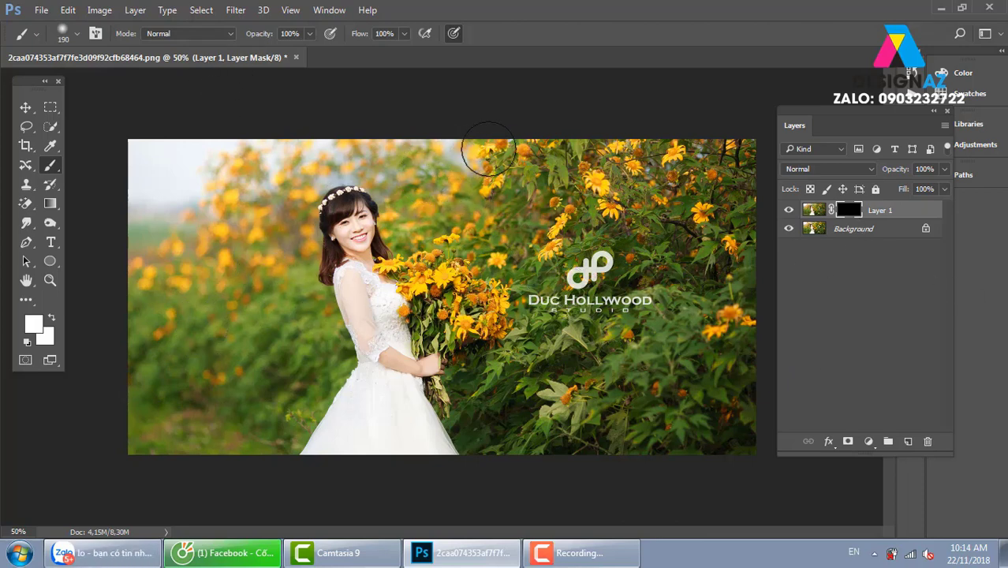
pyautogui.moveTo(391, 128)
pyautogui.mouseDown()
pyautogui.moveTo(279, 290)
pyautogui.moveTo(297, 342)
pyautogui.moveTo(153, 189)
pyautogui.moveTo(164, 153)
pyautogui.moveTo(403, 160)
pyautogui.moveTo(567, 139)
pyautogui.moveTo(773, 139)
pyautogui.mouseUp()
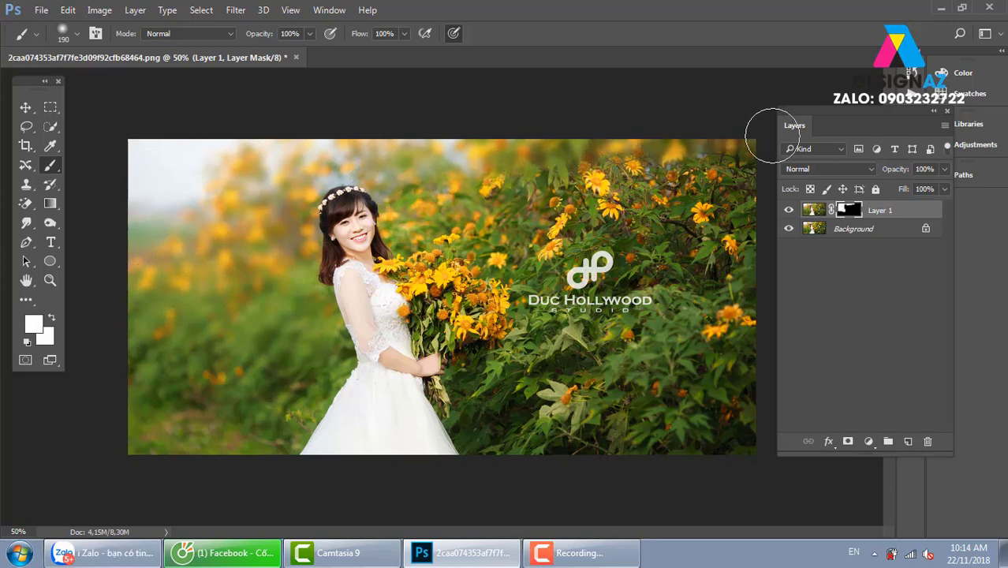
pyautogui.moveTo(449, 160)
pyautogui.mouseDown()
pyautogui.moveTo(511, 230)
pyautogui.moveTo(407, 205)
pyautogui.moveTo(433, 235)
pyautogui.mouseUp()
# Paint white over the lower-left, bottom and right-edge background, undoing one stroke.
pyautogui.moveTo(240, 314)
pyautogui.mouseDown()
pyautogui.moveTo(261, 406)
pyautogui.moveTo(281, 412)
pyautogui.mouseUp()
pyautogui.moveTo(522, 441)
pyautogui.mouseDown()
pyautogui.moveTo(563, 434)
pyautogui.moveTo(531, 457)
pyautogui.mouseUp()
pyautogui.hotkey('ctrl', 'z')
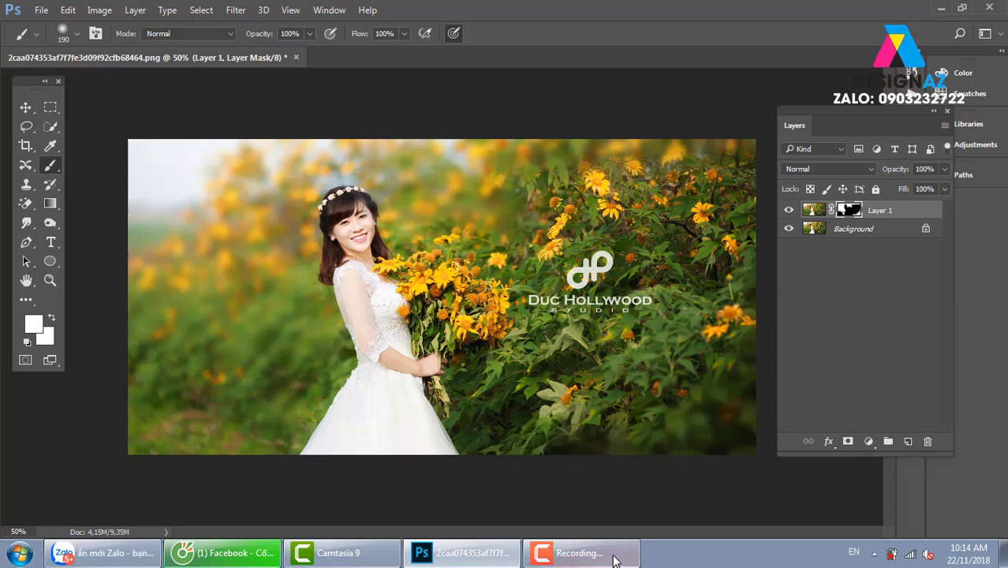
pyautogui.moveTo(769, 252); pyautogui.dragTo(739, 124)
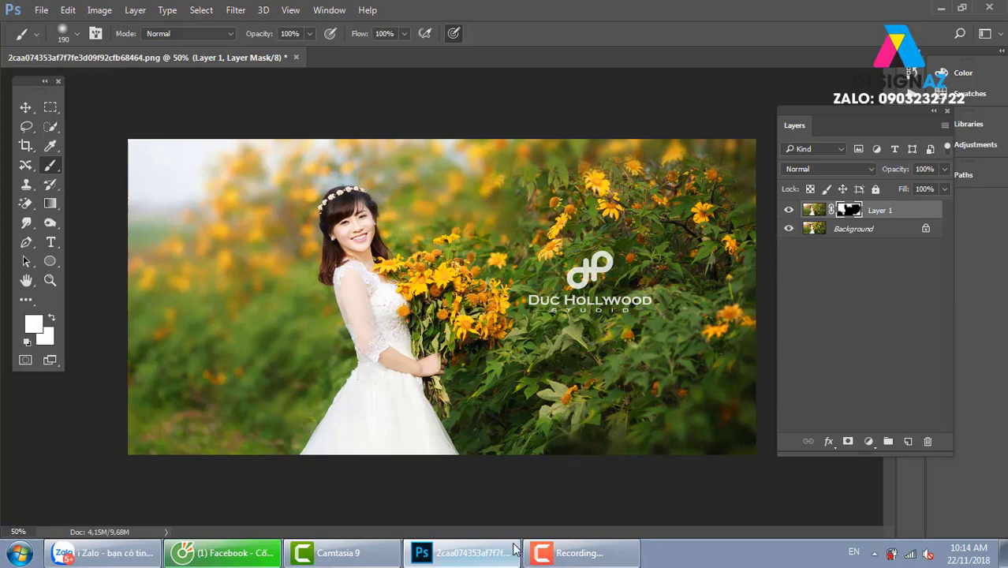
pyautogui.moveTo(461, 553)
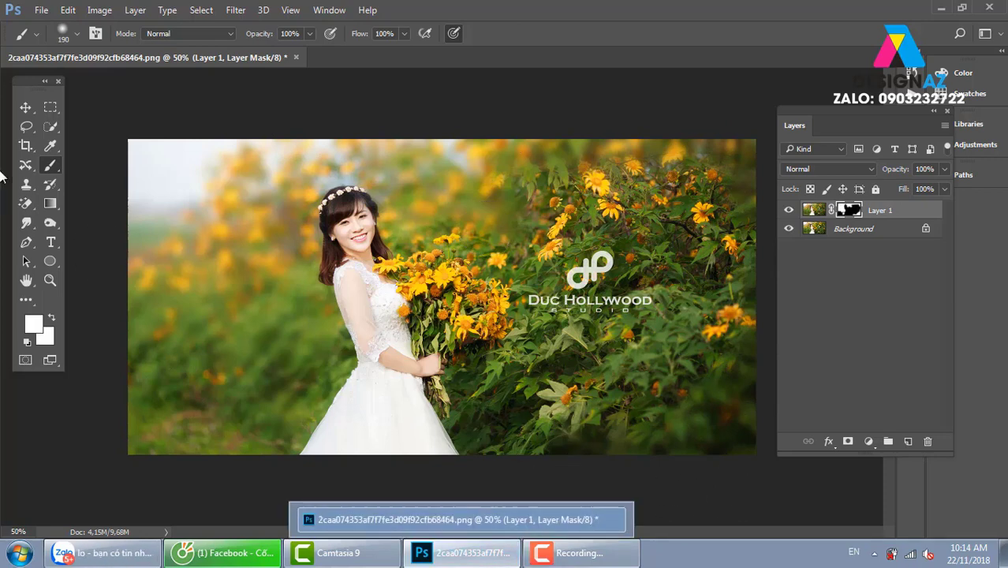
pyautogui.press('v')
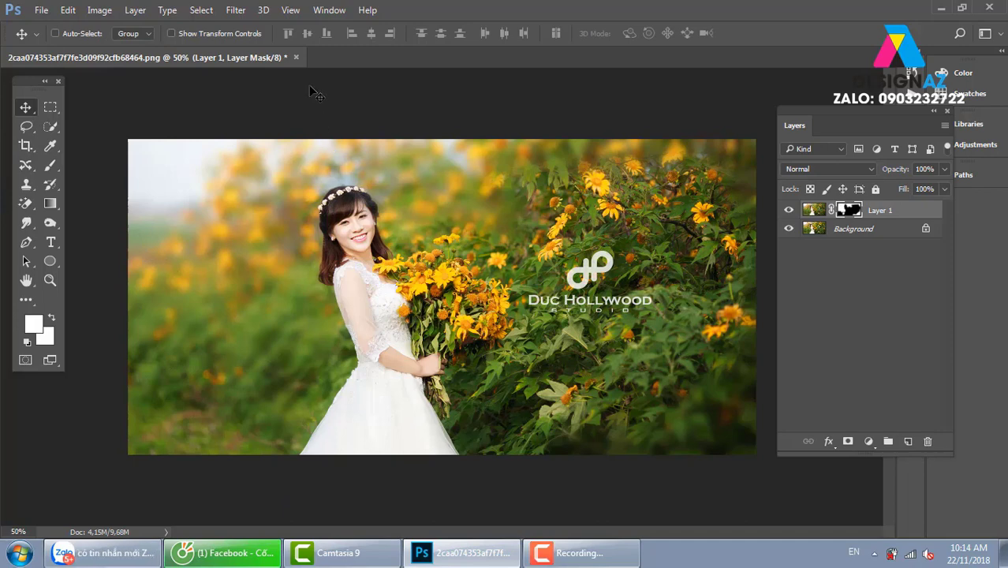
# Close the bride photo without saving and open the riverside wedding couple photo.
pyautogui.click(296, 58)
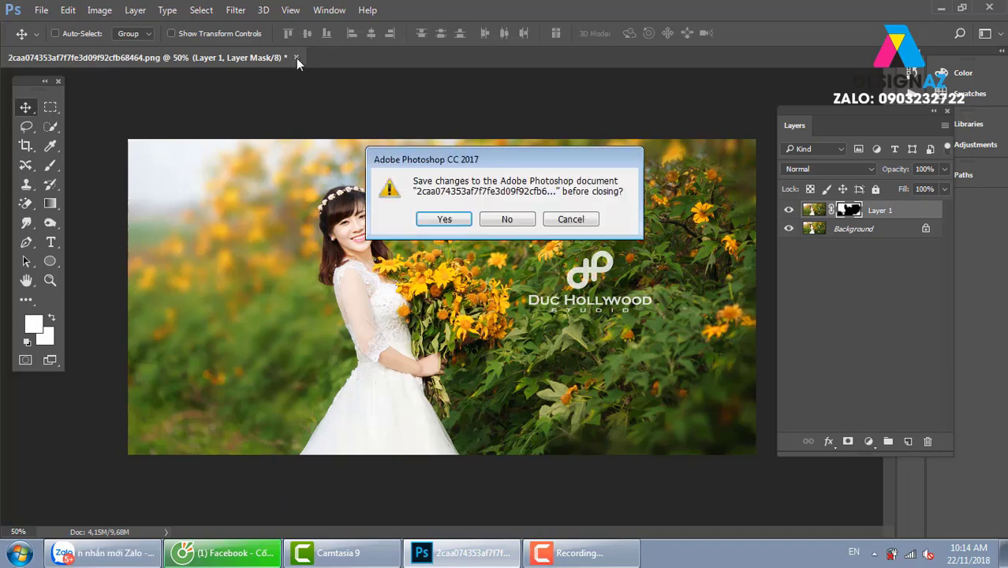
pyautogui.click(507, 219)
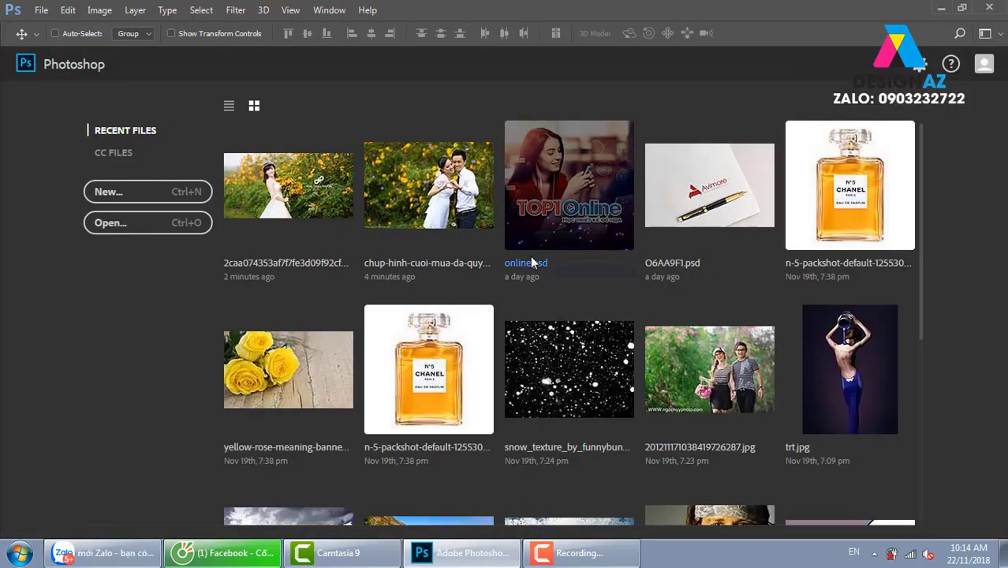
pyautogui.hotkey('ctrl', 'o')
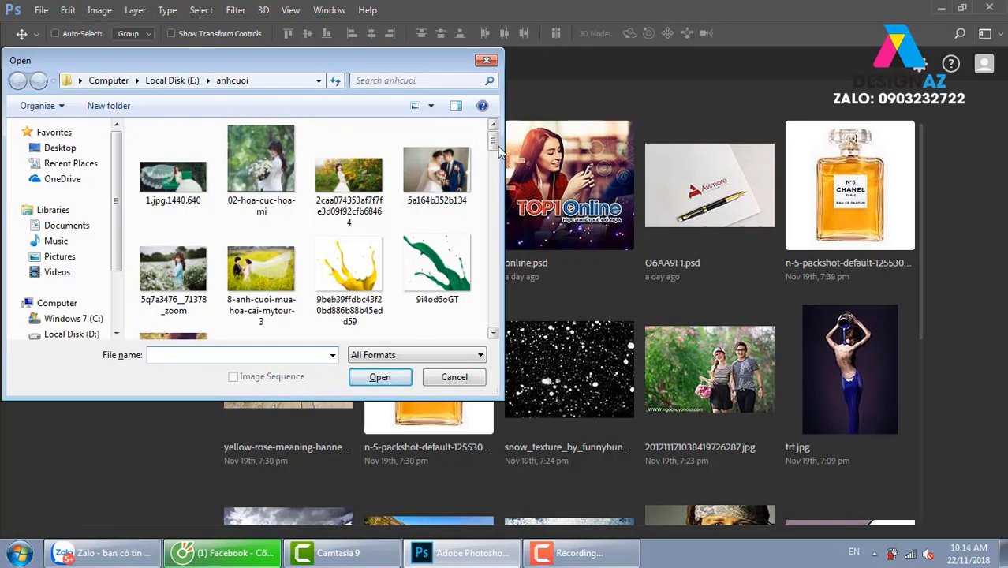
pyautogui.moveTo(492, 146); pyautogui.dragTo(493, 180)
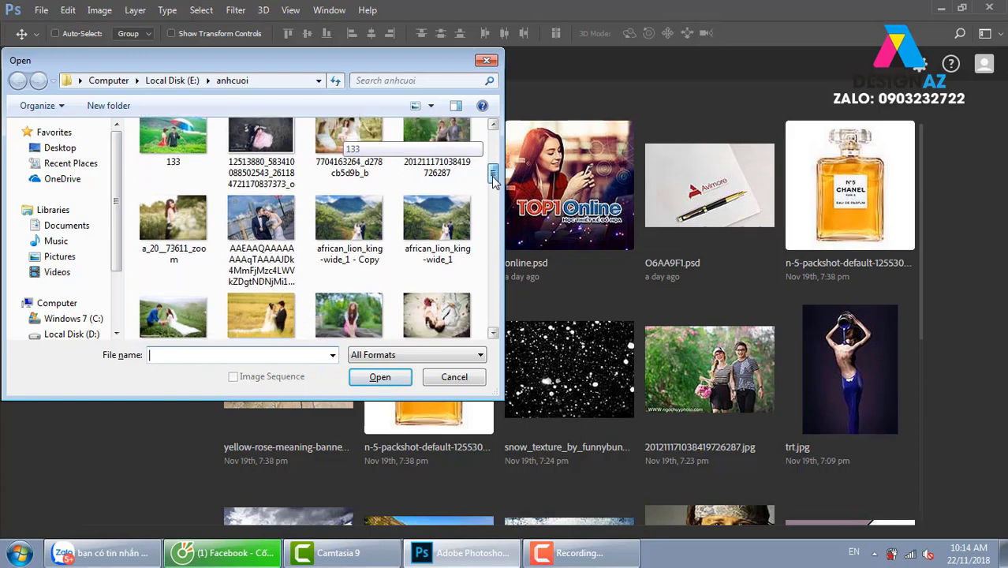
pyautogui.click(274, 206)
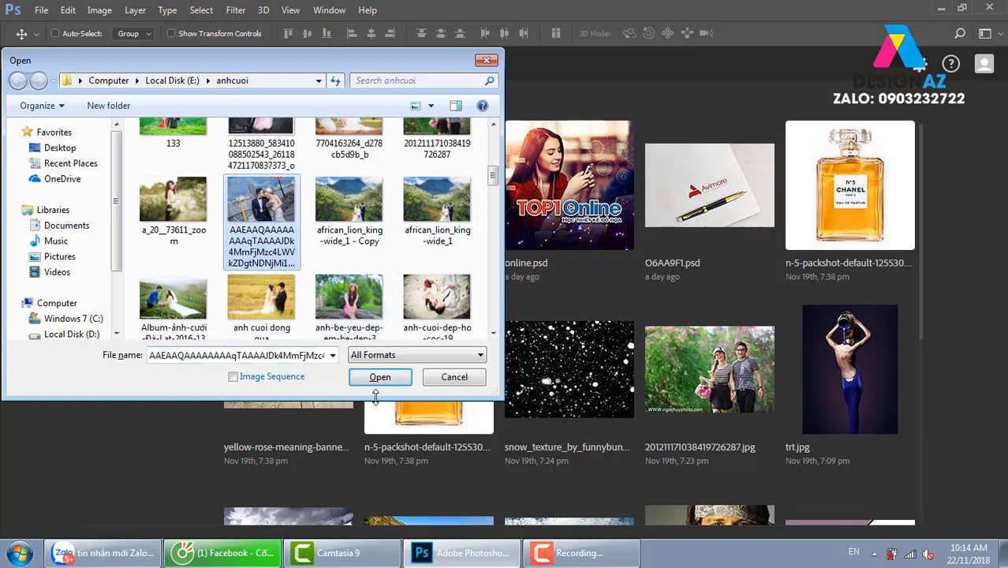
pyautogui.click(386, 378)
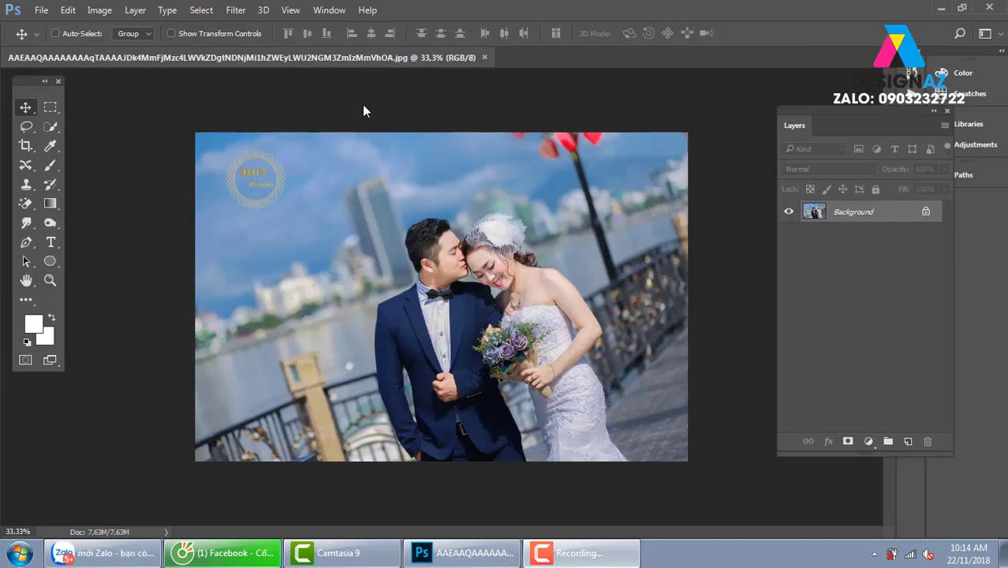
# Launch Field Blur from Filter > Blur Gallery to blur the entire riverside photo.
pyautogui.click(237, 10)
pyautogui.moveTo(257, 188)
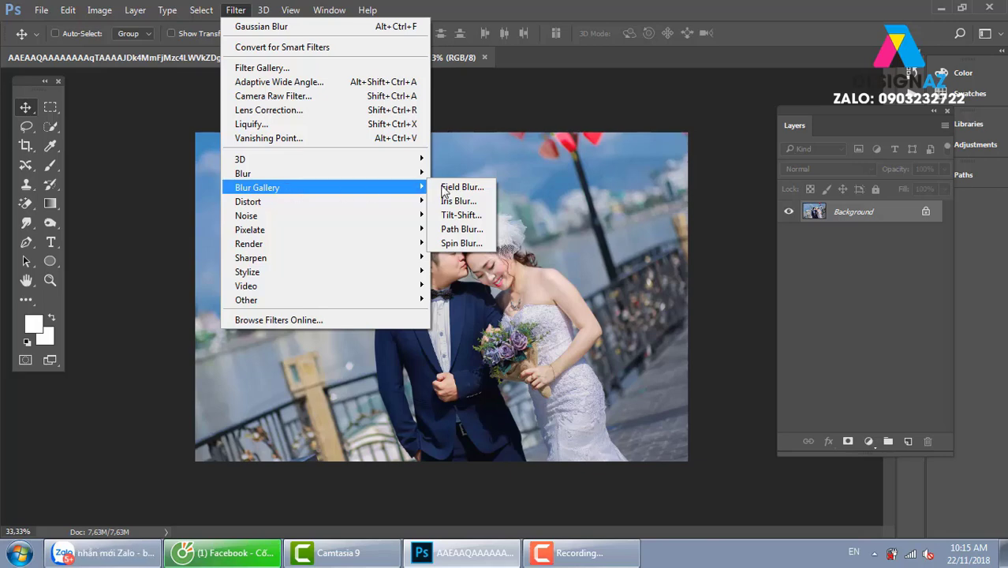
pyautogui.click(457, 187)
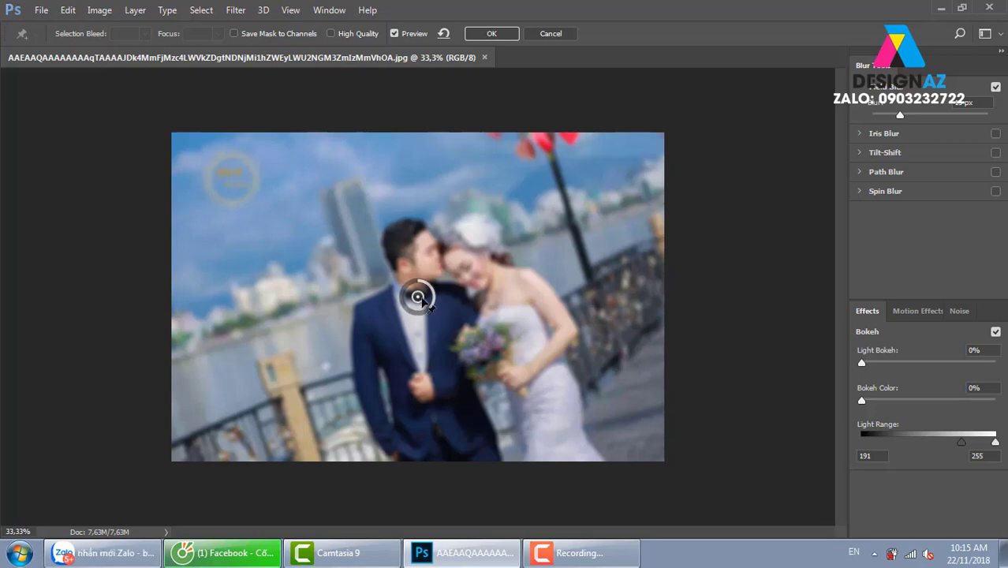
# Place low-blur pins at the lamp post and beside the man, and a stronger pin in the upper-right sky.
pyautogui.moveTo(417, 297)
pyautogui.mouseDown()
pyautogui.moveTo(582, 205)
pyautogui.moveTo(477, 292)
pyautogui.moveTo(534, 222)
pyautogui.mouseUp()
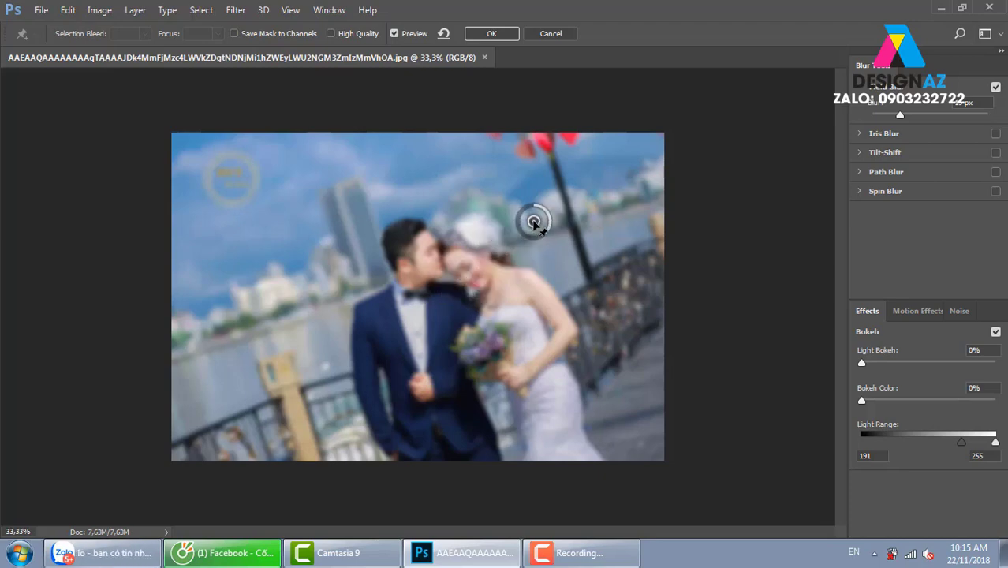
pyautogui.moveTo(899, 116); pyautogui.dragTo(871, 116)
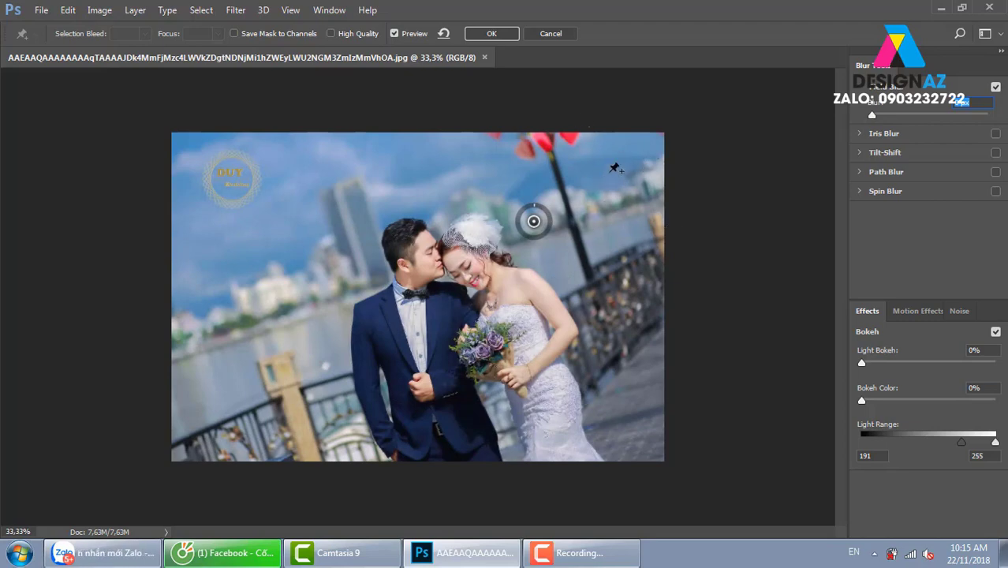
pyautogui.click(620, 177)
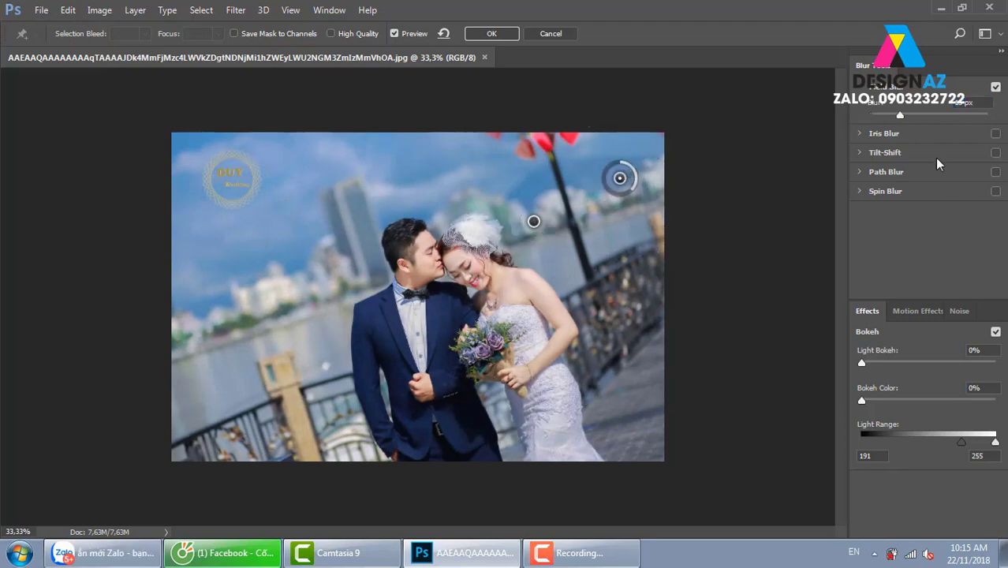
pyautogui.moveTo(900, 116); pyautogui.dragTo(923, 119)
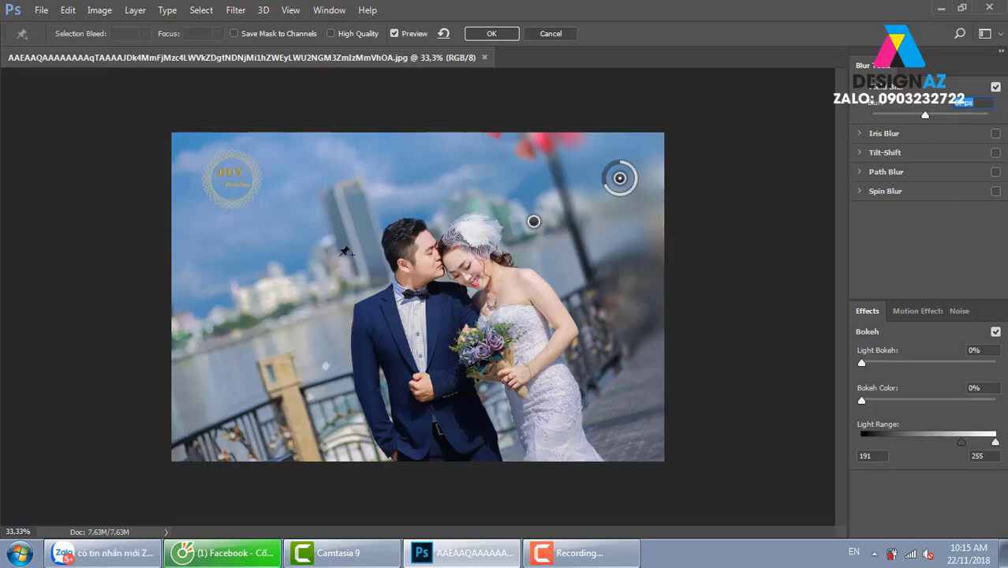
pyautogui.click(331, 298)
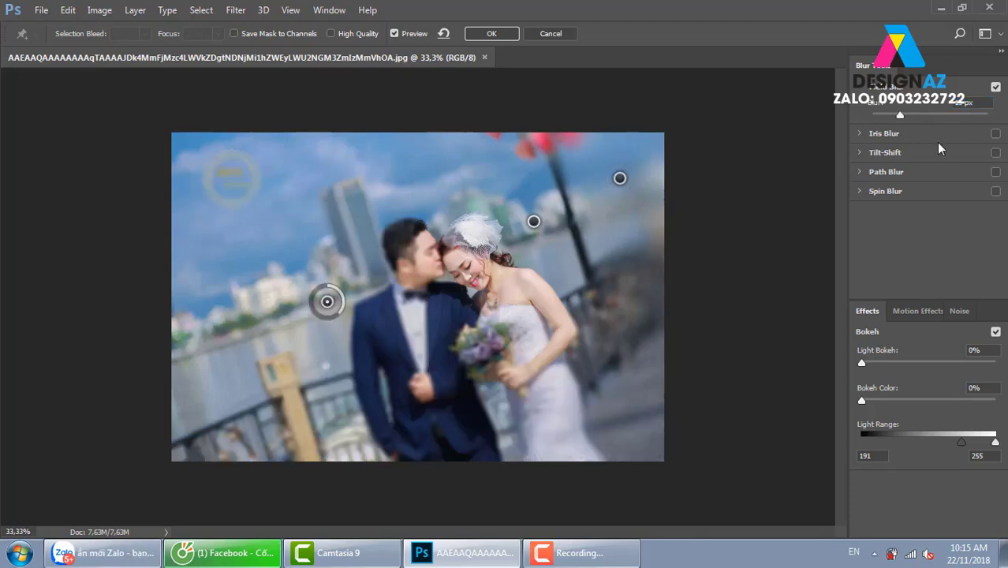
pyautogui.moveTo(915, 116); pyautogui.dragTo(842, 128)
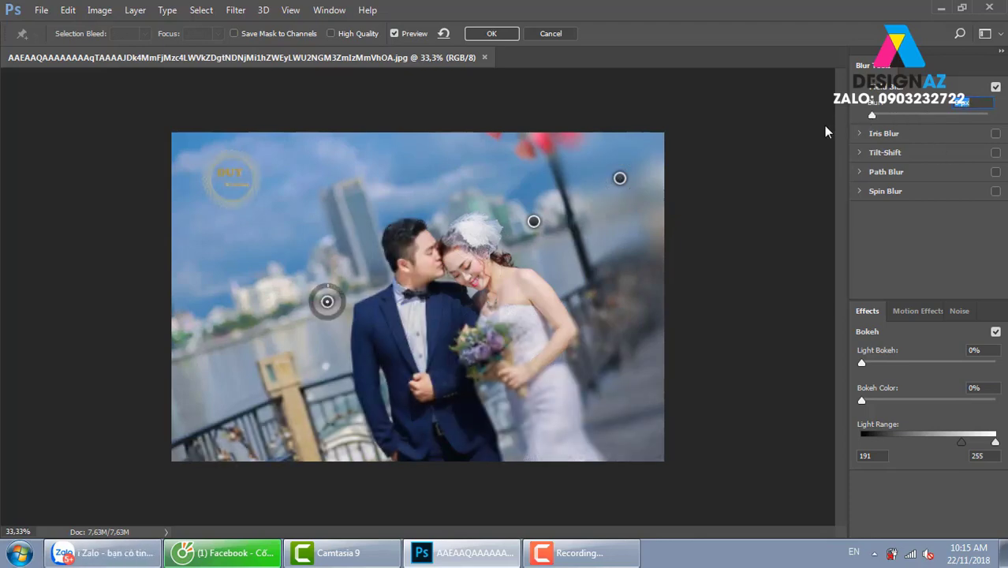
# Add a strong-blur pin in the upper-left sky and a low-blur pin above the couple's heads.
pyautogui.click(225, 250)
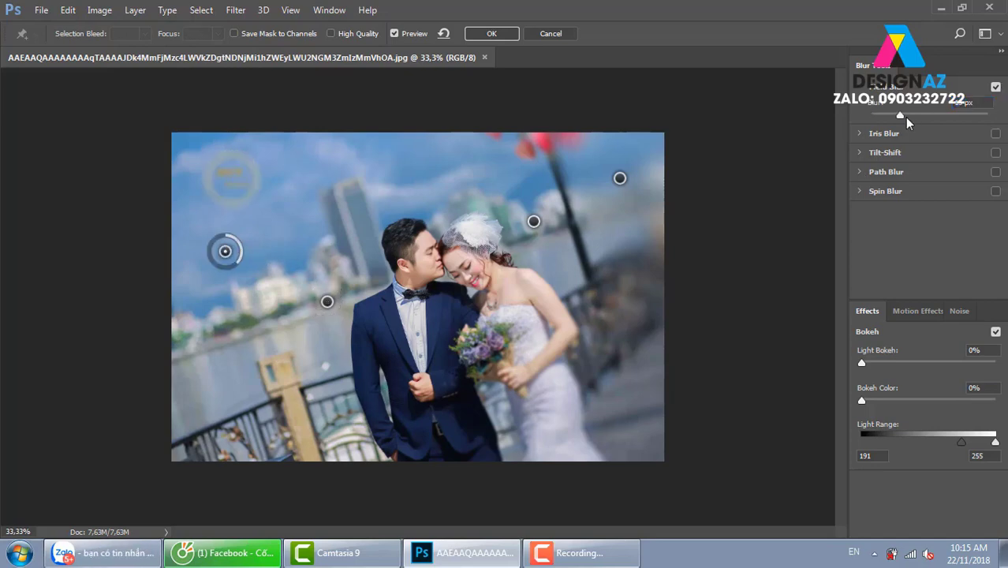
pyautogui.moveTo(911, 114); pyautogui.dragTo(921, 115)
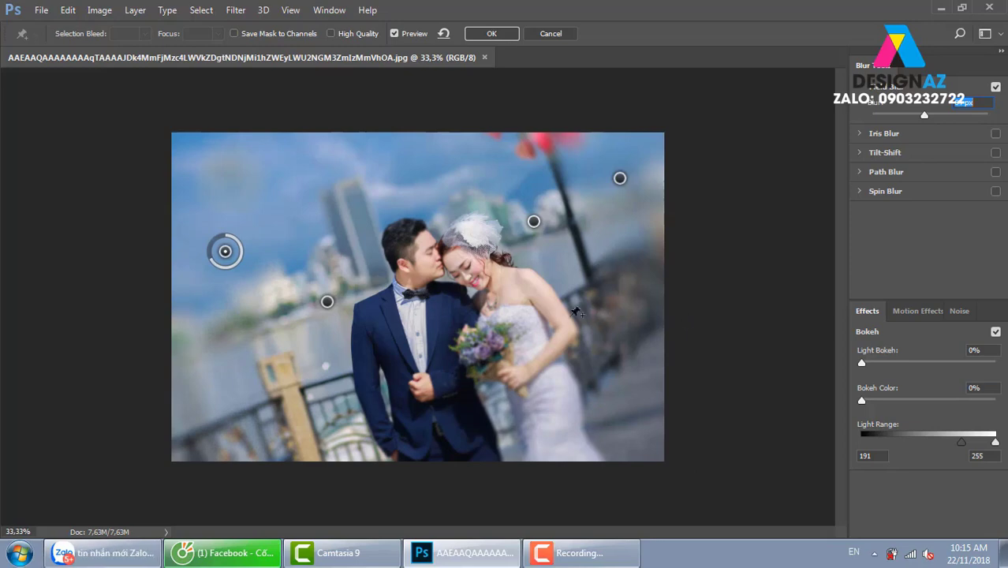
pyautogui.click(327, 302)
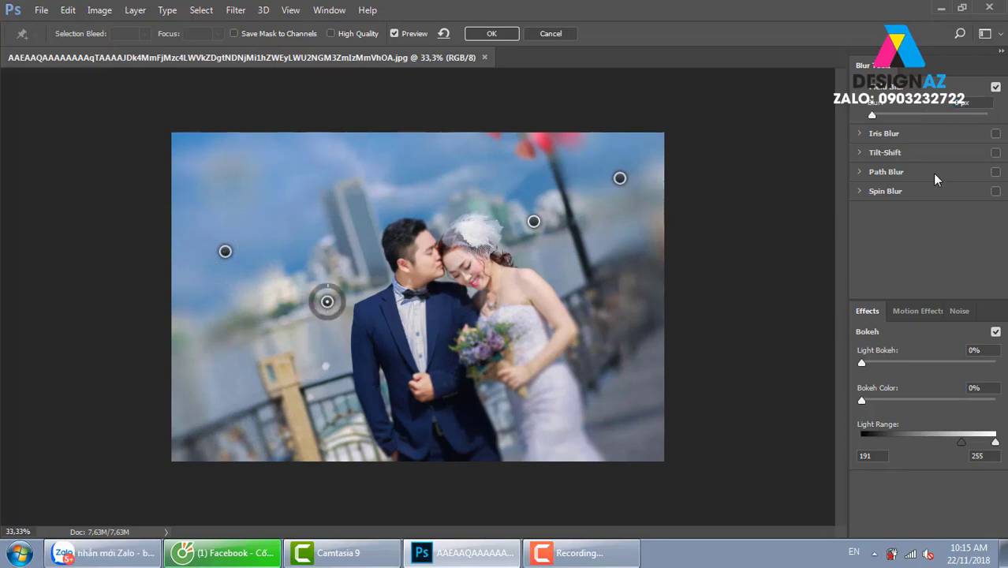
pyautogui.click(534, 222)
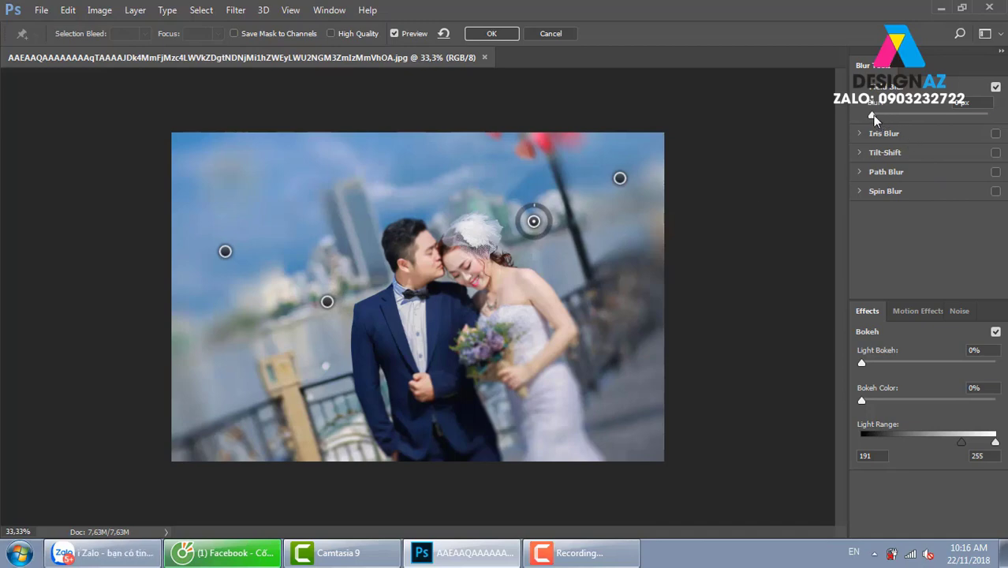
pyautogui.click(406, 201)
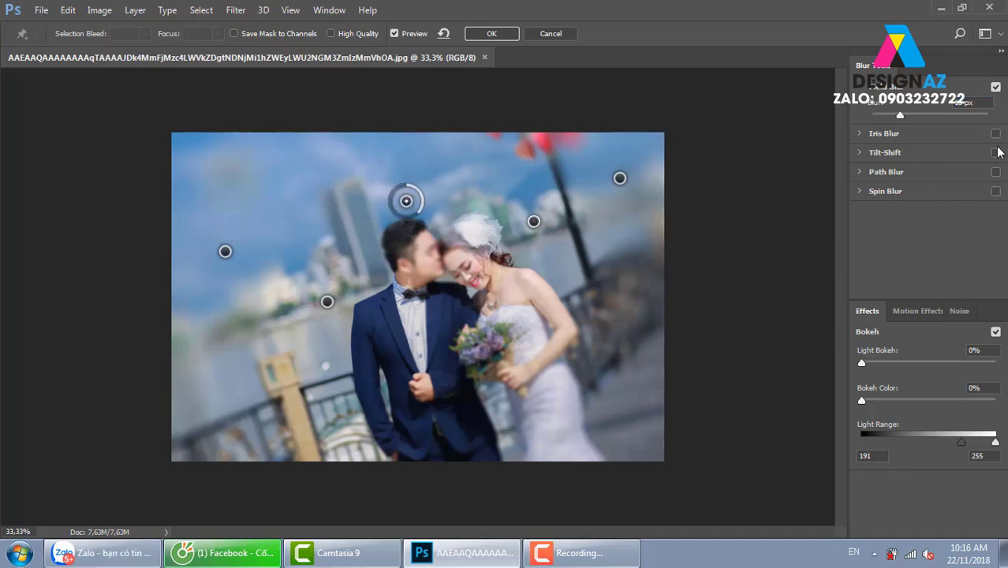
pyautogui.moveTo(902, 118); pyautogui.dragTo(871, 116)
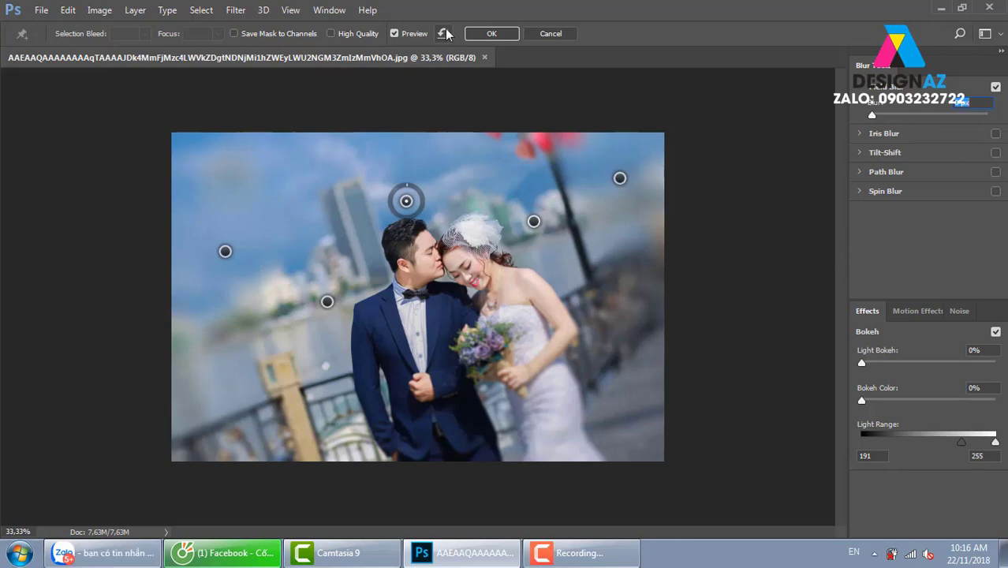
# Apply the Field Blur, close the photo, and open 20121117038419726287.jpg from Recent Files.
pyautogui.click(491, 33)
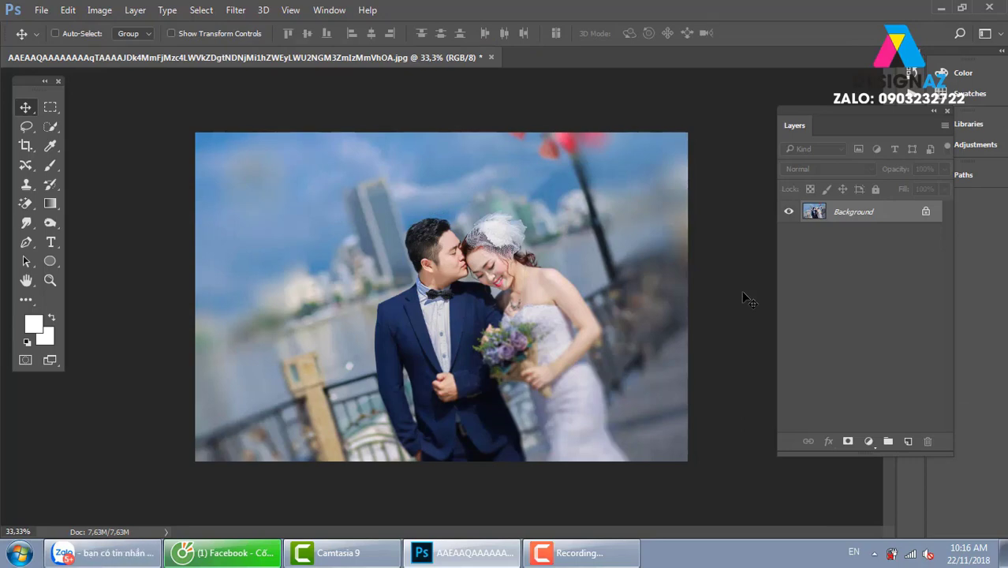
pyautogui.click(491, 57)
pyautogui.click(518, 228)
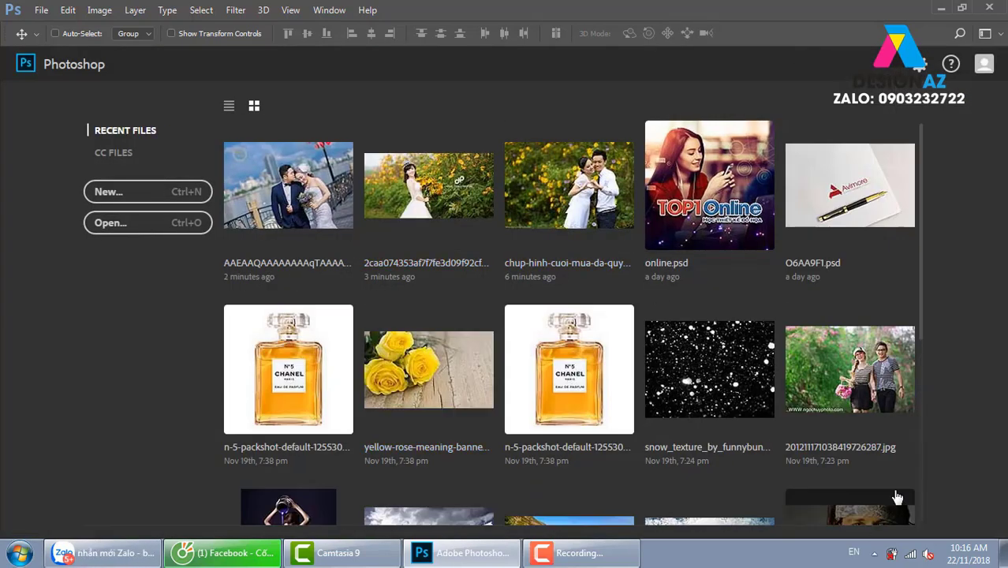
pyautogui.click(856, 398)
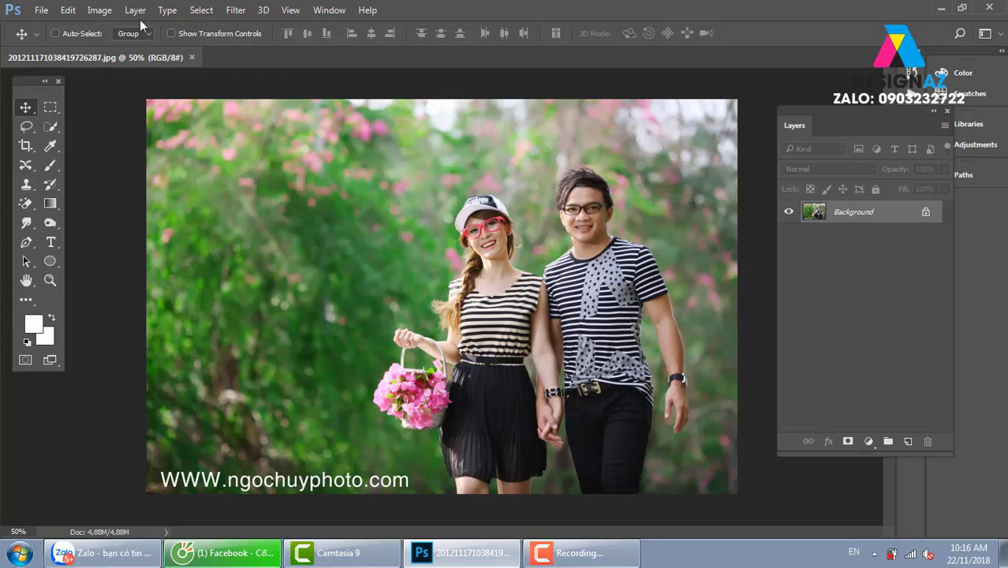
pyautogui.click(240, 11)
pyautogui.moveTo(257, 188)
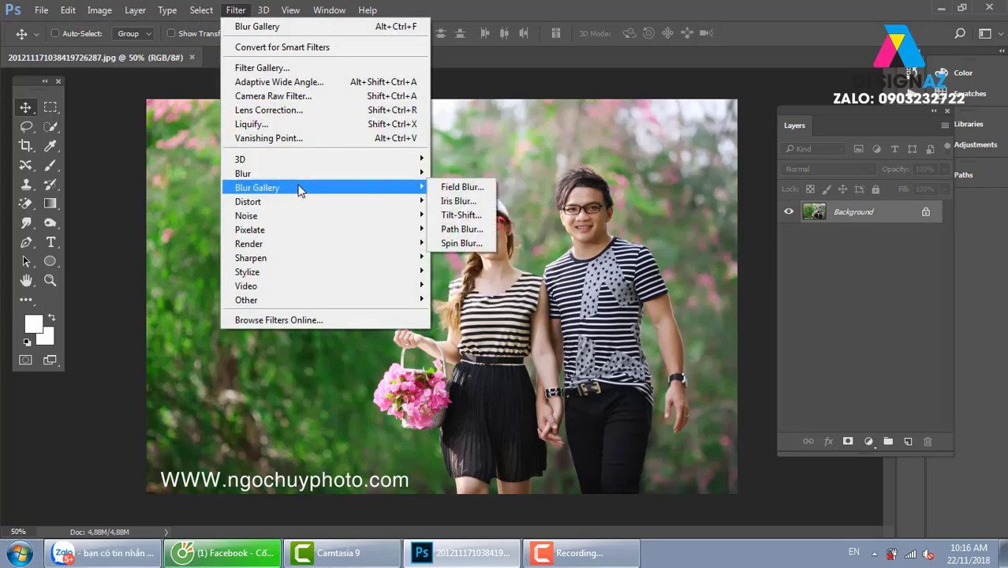
# Add an Iris Blur and fit an enlarged, more rectangular focus ellipse over both walkers.
pyautogui.click(465, 202)
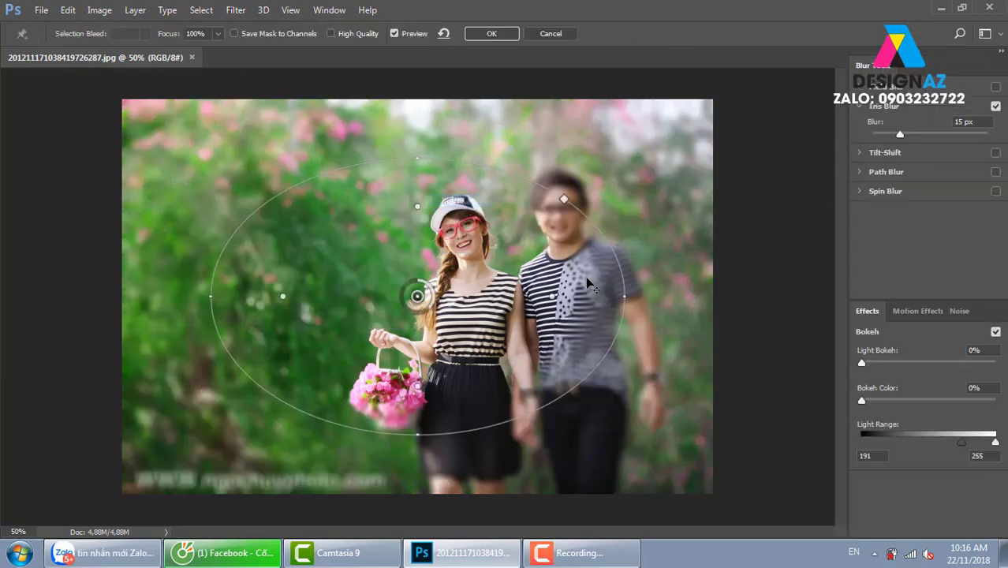
pyautogui.moveTo(552, 295); pyautogui.dragTo(642, 293)
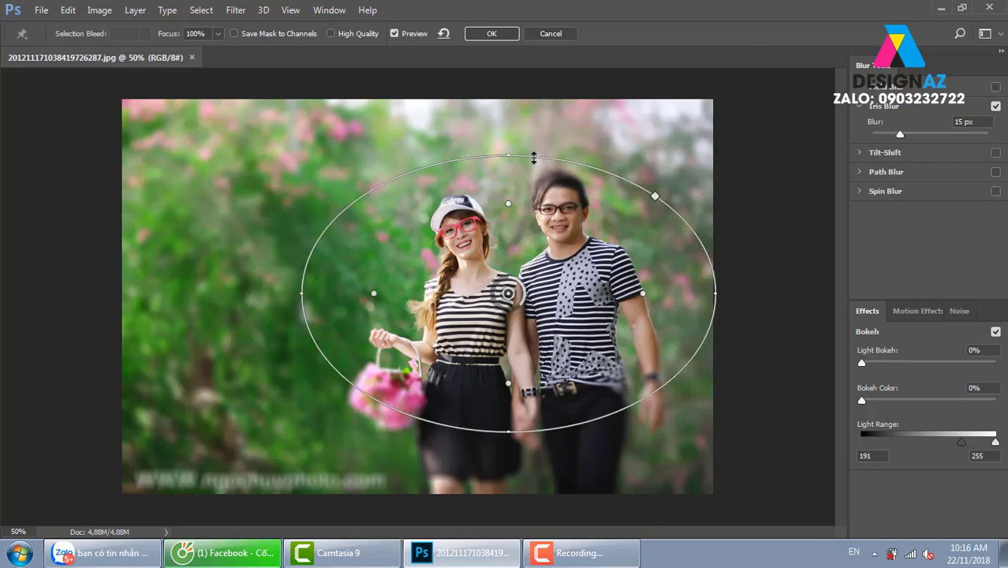
pyautogui.moveTo(533, 155); pyautogui.dragTo(533, 124)
pyautogui.moveTo(743, 293); pyautogui.dragTo(760, 296)
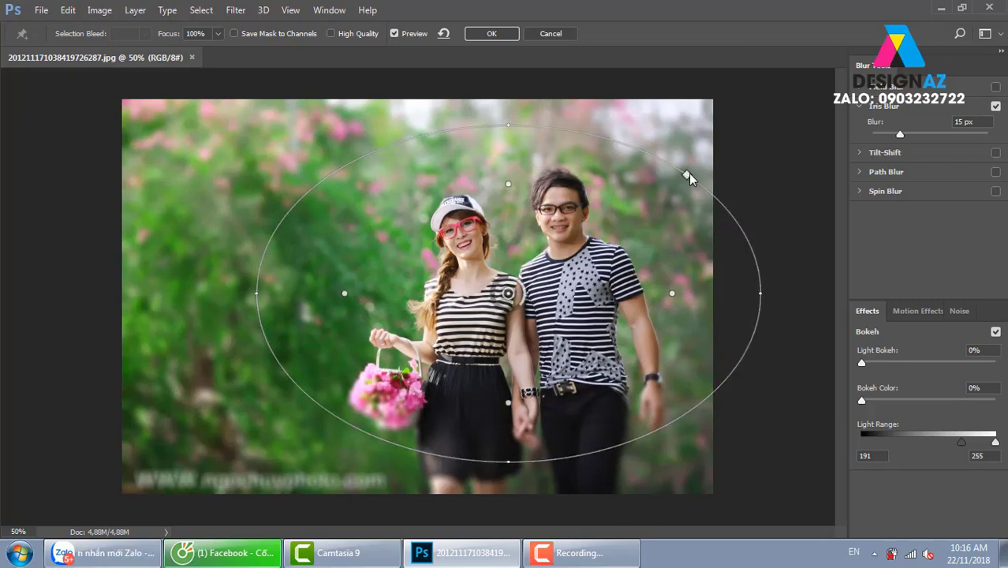
pyautogui.moveTo(689, 173)
pyautogui.mouseDown()
pyautogui.moveTo(727, 159)
pyautogui.moveTo(649, 174)
pyautogui.mouseUp()
pyautogui.moveTo(671, 293); pyautogui.dragTo(695, 293)
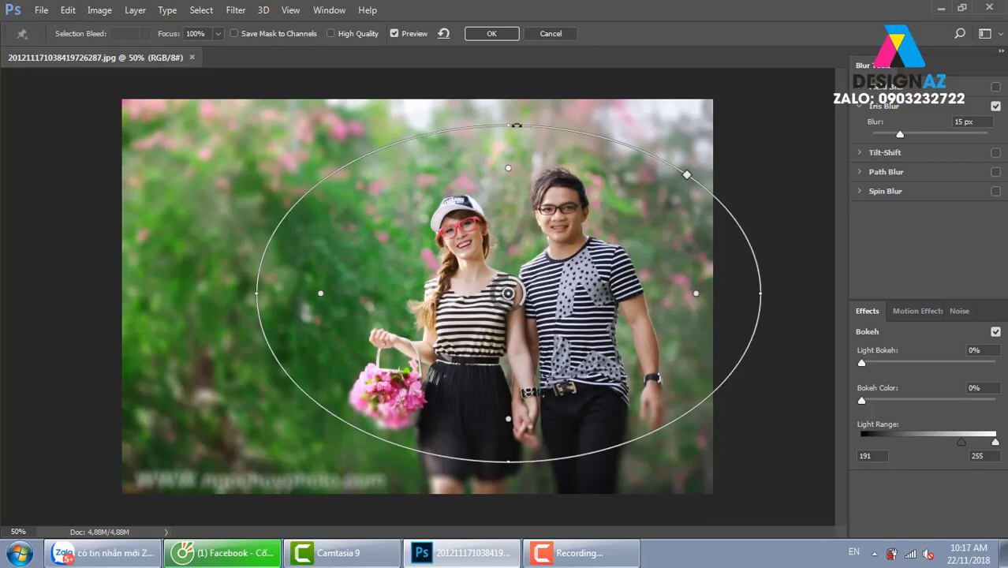
pyautogui.moveTo(526, 127)
pyautogui.mouseDown()
pyautogui.moveTo(531, 107)
pyautogui.moveTo(537, 119)
pyautogui.moveTo(540, 105)
pyautogui.moveTo(538, 118)
pyautogui.mouseUp()
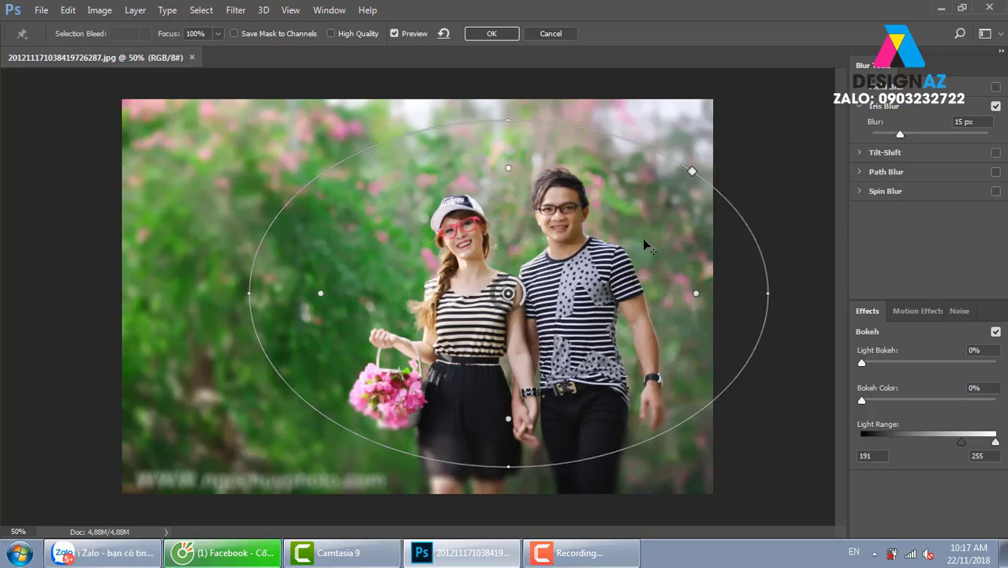
pyautogui.moveTo(639, 262)
pyautogui.mouseDown()
pyautogui.moveTo(631, 292)
pyautogui.moveTo(612, 290)
pyautogui.mouseUp()
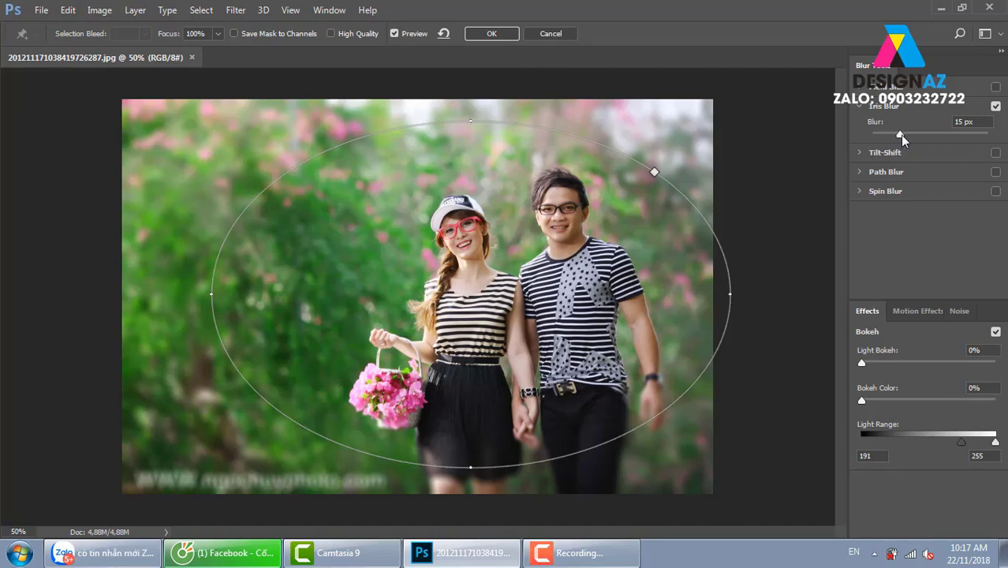
# Enlarge and recentre the iris ellipse on the couple, set Blur to 32 px, and apply it.
pyautogui.moveTo(900, 134); pyautogui.dragTo(923, 133)
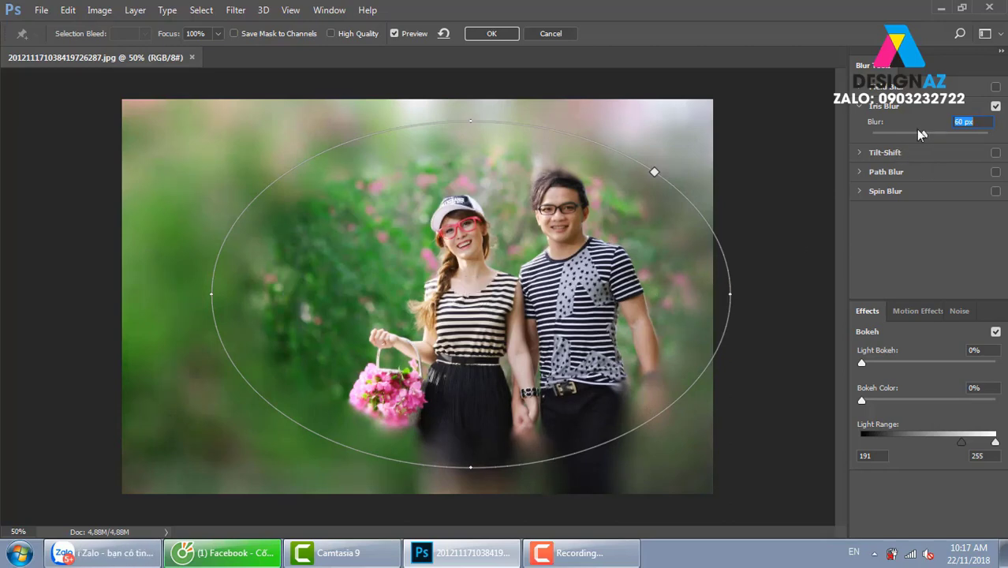
pyautogui.moveTo(919, 133); pyautogui.dragTo(904, 133)
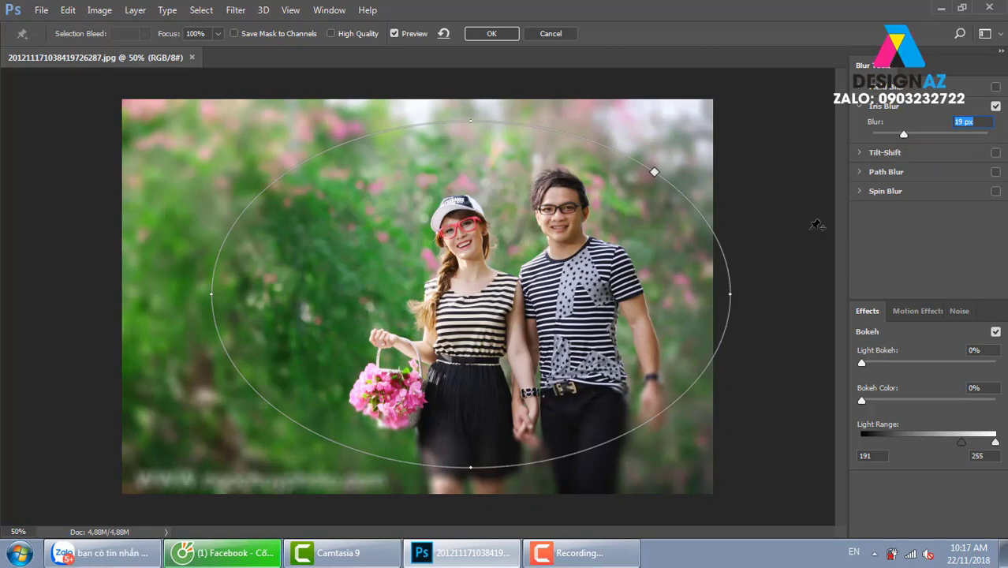
pyautogui.moveTo(470, 293); pyautogui.dragTo(486, 325)
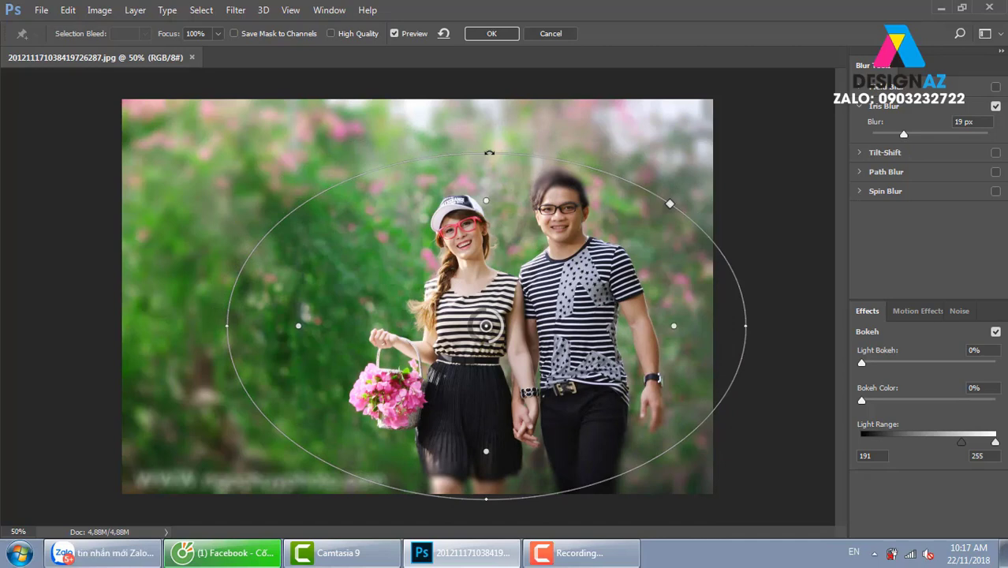
pyautogui.moveTo(497, 150); pyautogui.dragTo(508, 120)
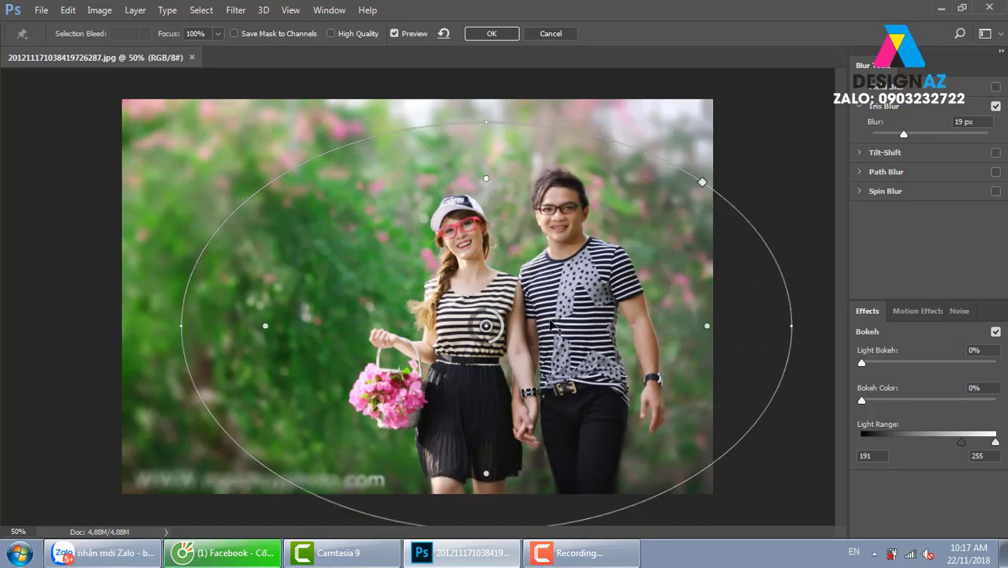
pyautogui.moveTo(579, 315); pyautogui.dragTo(633, 317)
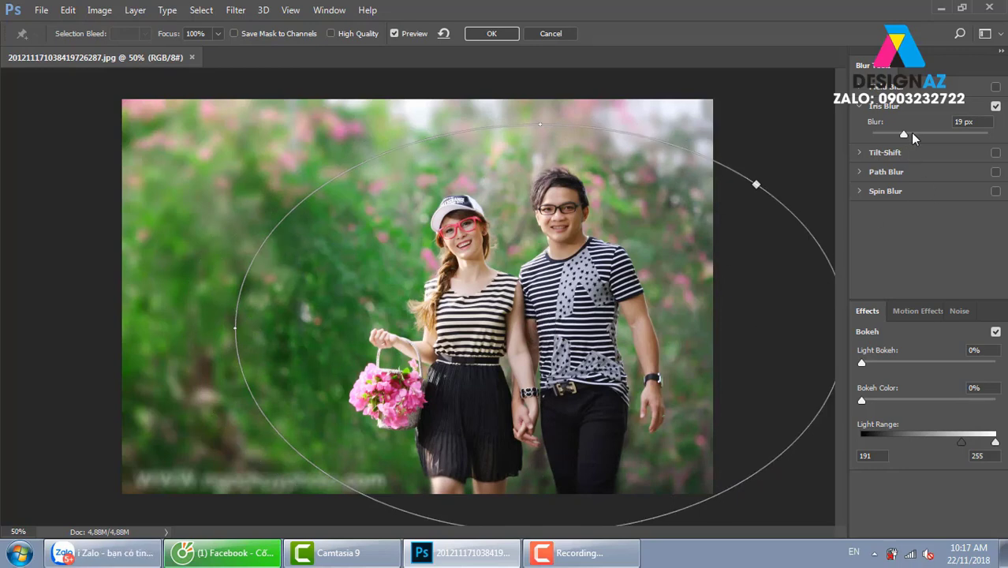
pyautogui.moveTo(911, 134); pyautogui.dragTo(915, 133)
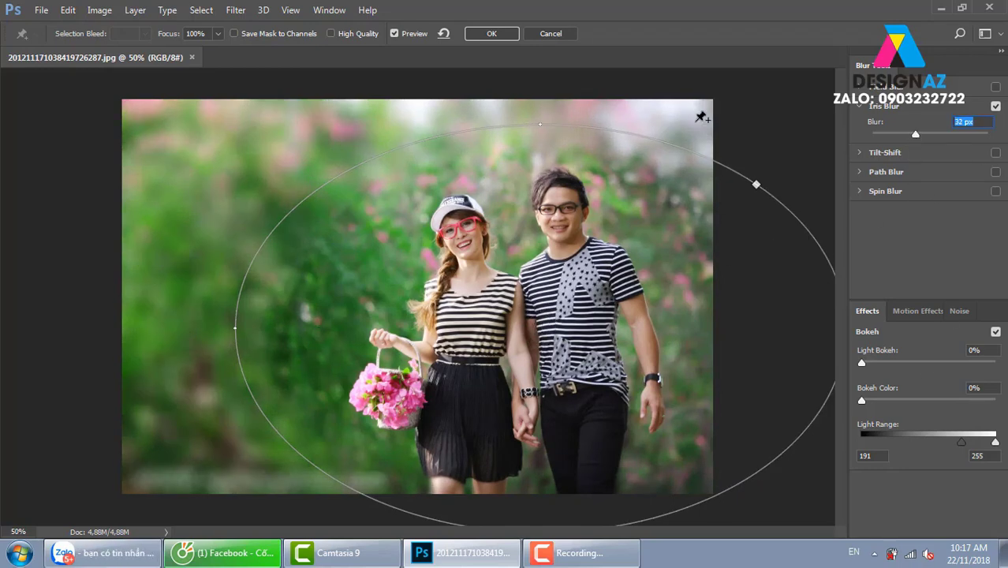
pyautogui.click(490, 36)
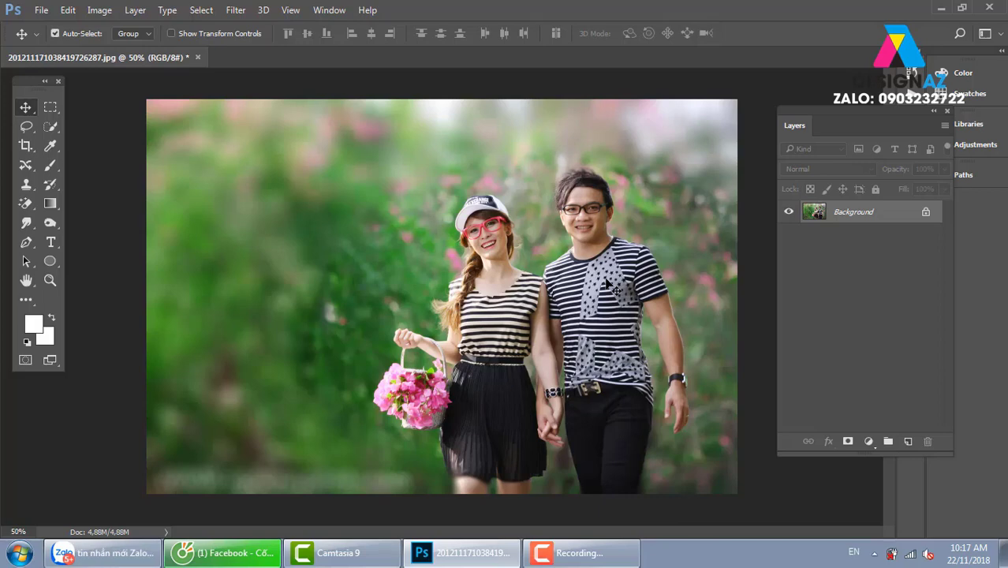
# Undo the Iris Blur and start a Tilt-Shift blur preview from the Blur Gallery.
pyautogui.hotkey('ctrl', 'z')
pyautogui.click(235, 9)
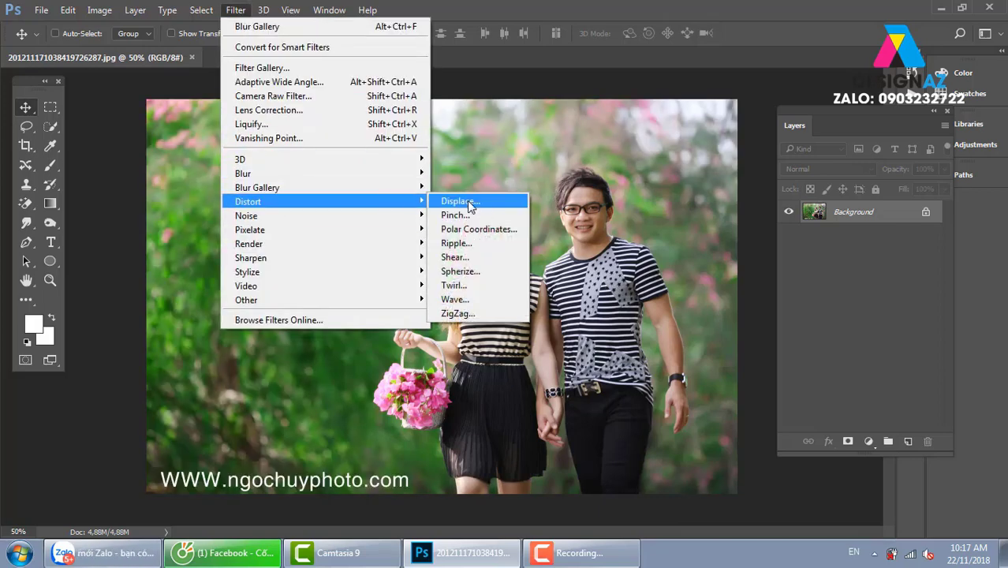
pyautogui.moveTo(257, 188)
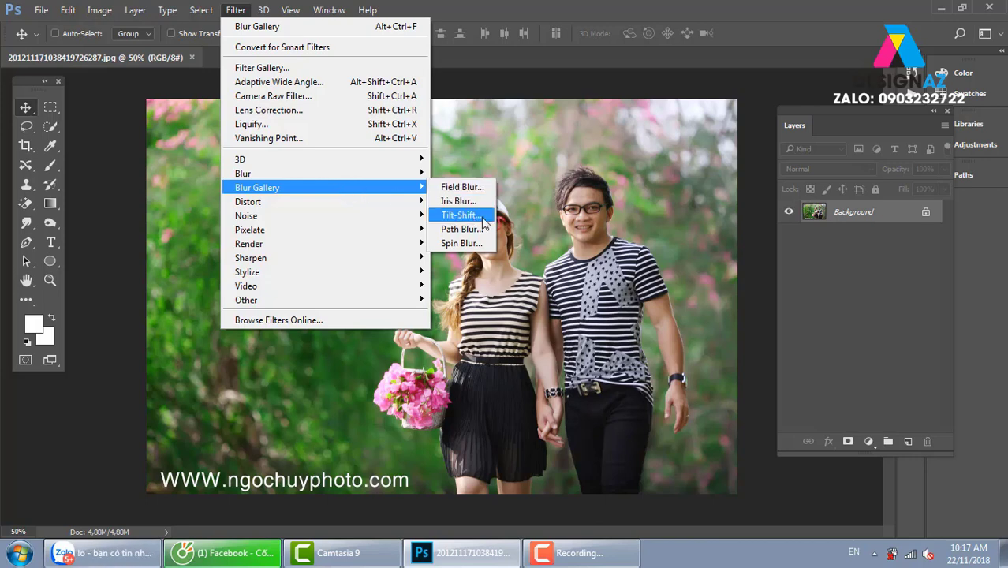
pyautogui.click(484, 222)
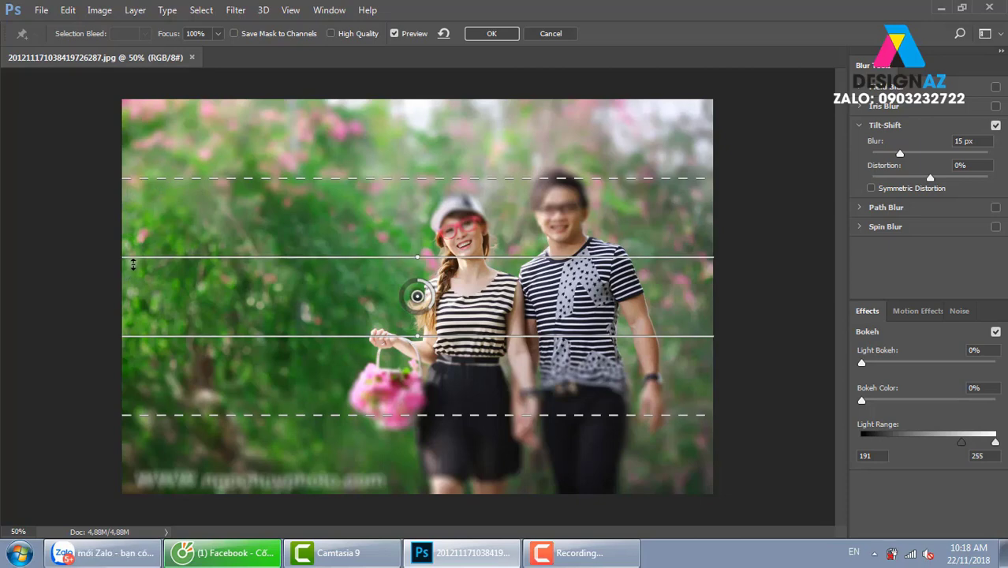
# Spread the Tilt-Shift focus lines and rotate the band vertical through the couple, deleting an extra pin.
pyautogui.moveTo(139, 257); pyautogui.dragTo(140, 231)
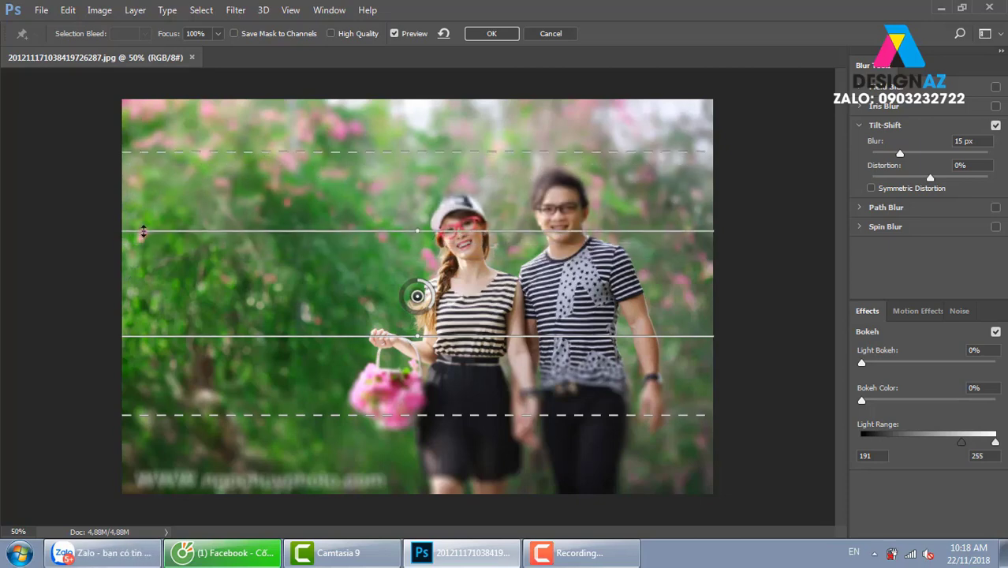
pyautogui.moveTo(120, 335); pyautogui.dragTo(107, 354)
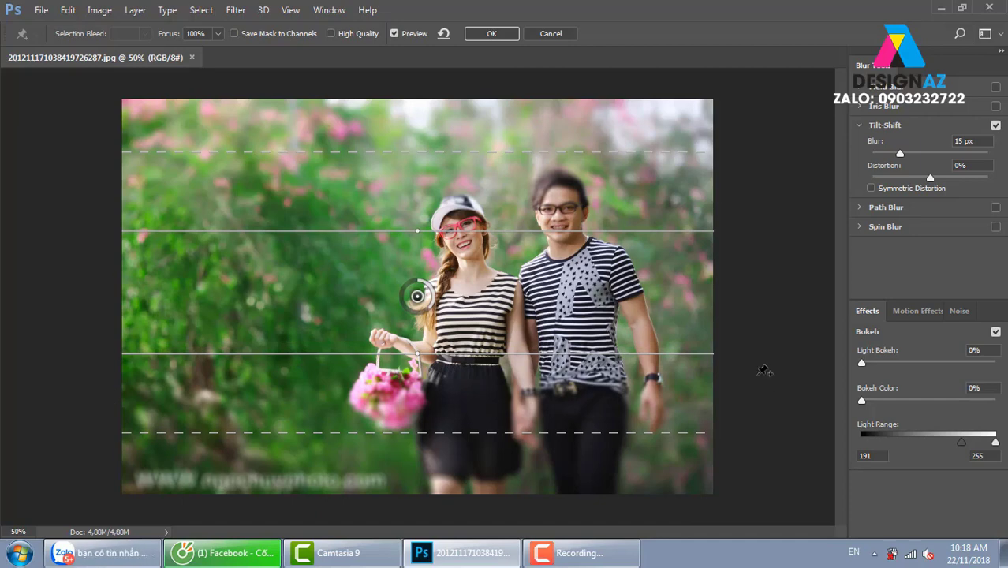
pyautogui.moveTo(764, 367)
pyautogui.mouseDown()
pyautogui.moveTo(753, 433)
pyautogui.moveTo(360, 434)
pyautogui.moveTo(380, 449)
pyautogui.mouseUp()
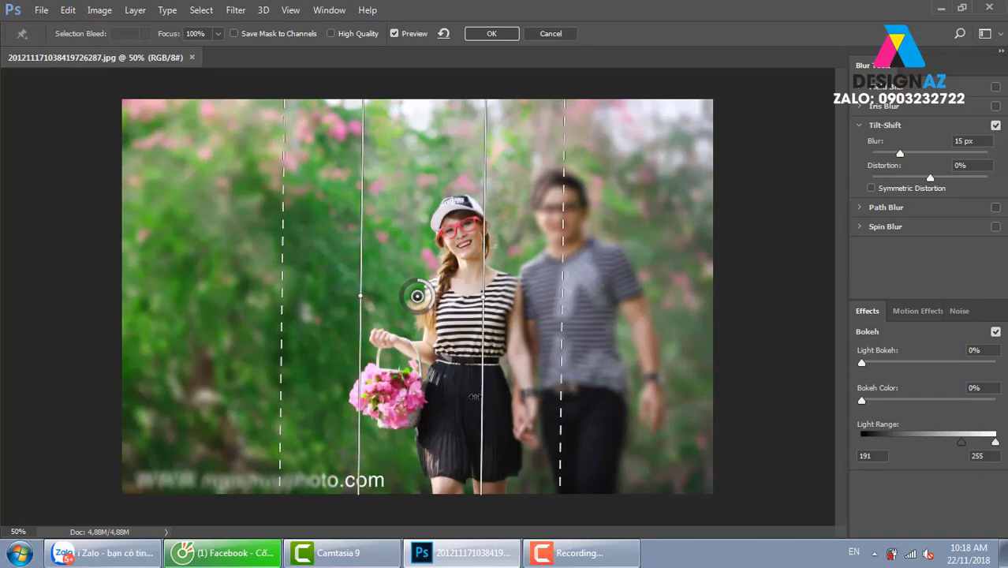
pyautogui.moveTo(460, 358); pyautogui.dragTo(536, 371)
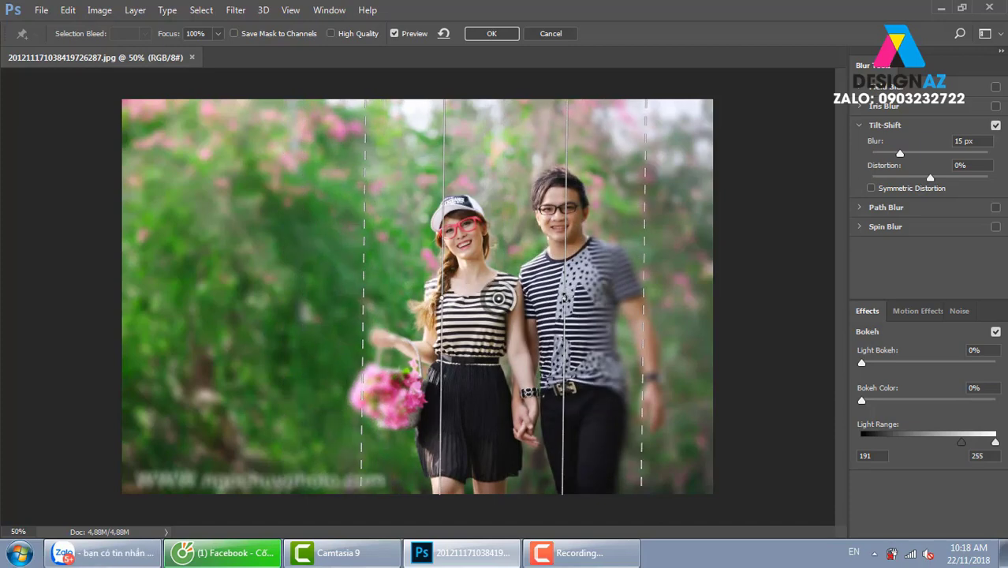
pyautogui.moveTo(563, 293); pyautogui.dragTo(562, 286)
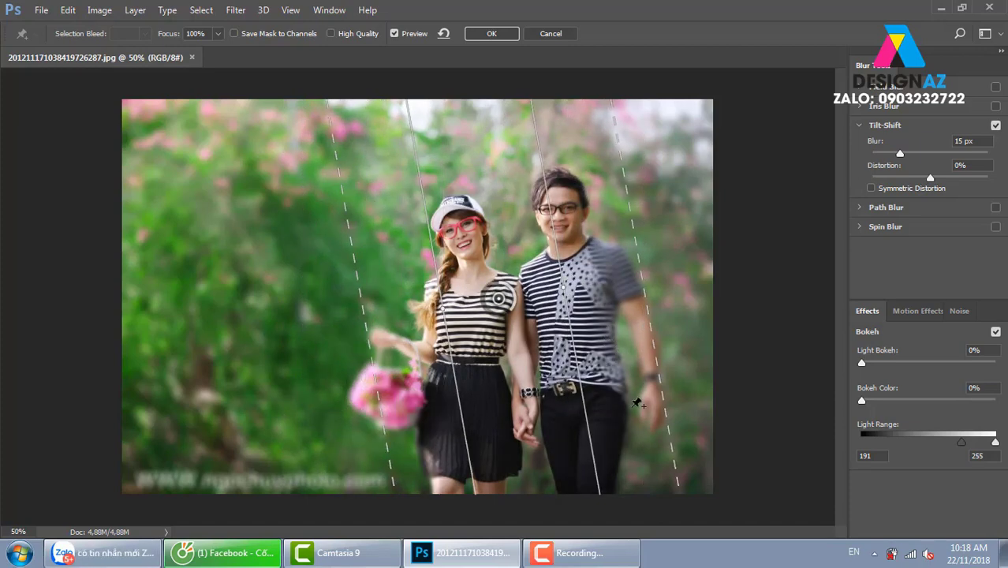
pyautogui.moveTo(637, 403); pyautogui.dragTo(610, 388)
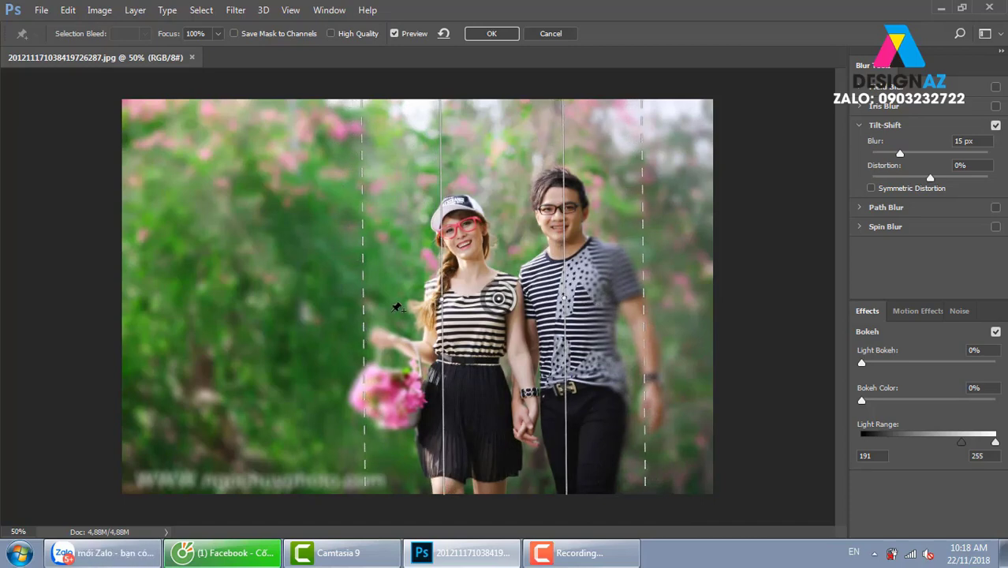
pyautogui.moveTo(396, 307)
pyautogui.mouseDown()
pyautogui.moveTo(385, 320)
pyautogui.moveTo(367, 316)
pyautogui.mouseUp()
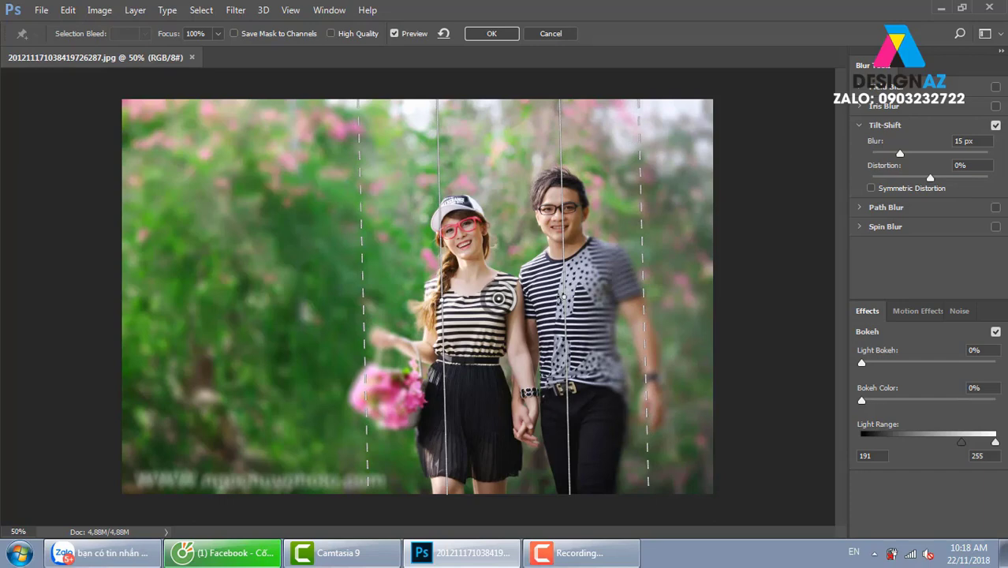
pyautogui.click(744, 273)
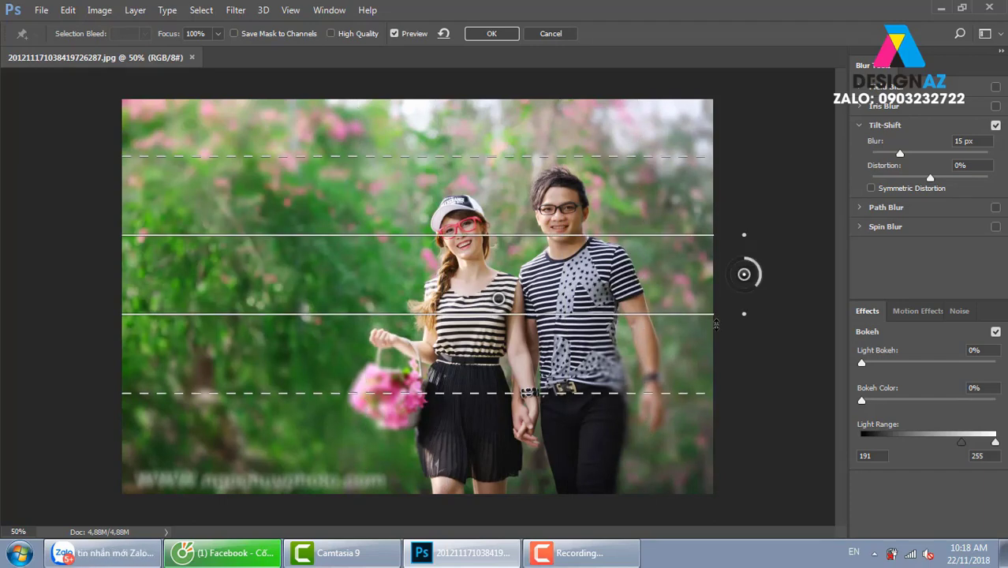
pyautogui.press('Delete')
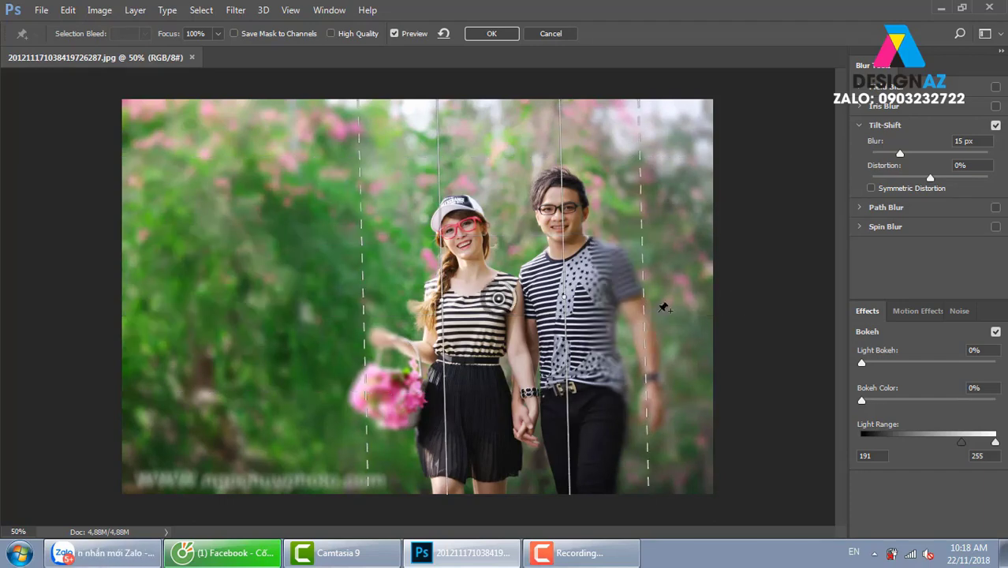
pyautogui.hotkey('ctrl', '-')
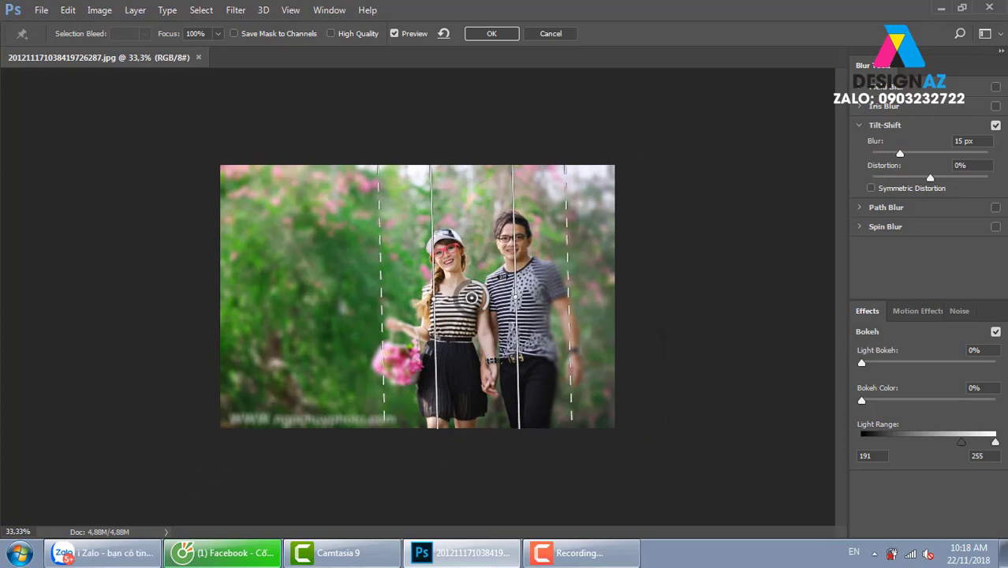
# Widen the vertical focus band on both sides, raise Blur to 30 px, and apply the Tilt-Shift.
pyautogui.moveTo(512, 264); pyautogui.dragTo(542, 264)
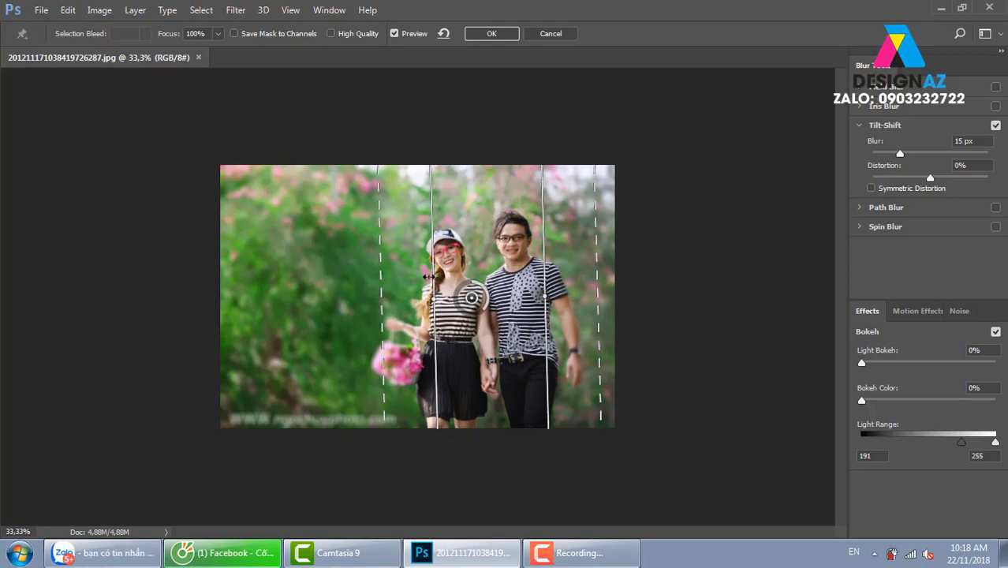
pyautogui.moveTo(428, 276)
pyautogui.mouseDown()
pyautogui.moveTo(406, 298)
pyautogui.moveTo(286, 309)
pyautogui.mouseUp()
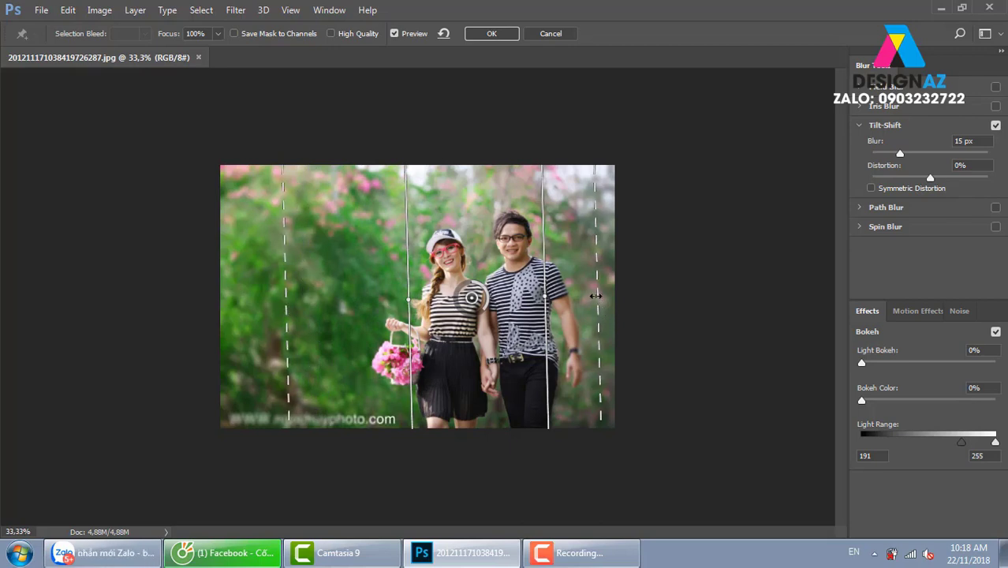
pyautogui.moveTo(596, 296); pyautogui.dragTo(601, 353)
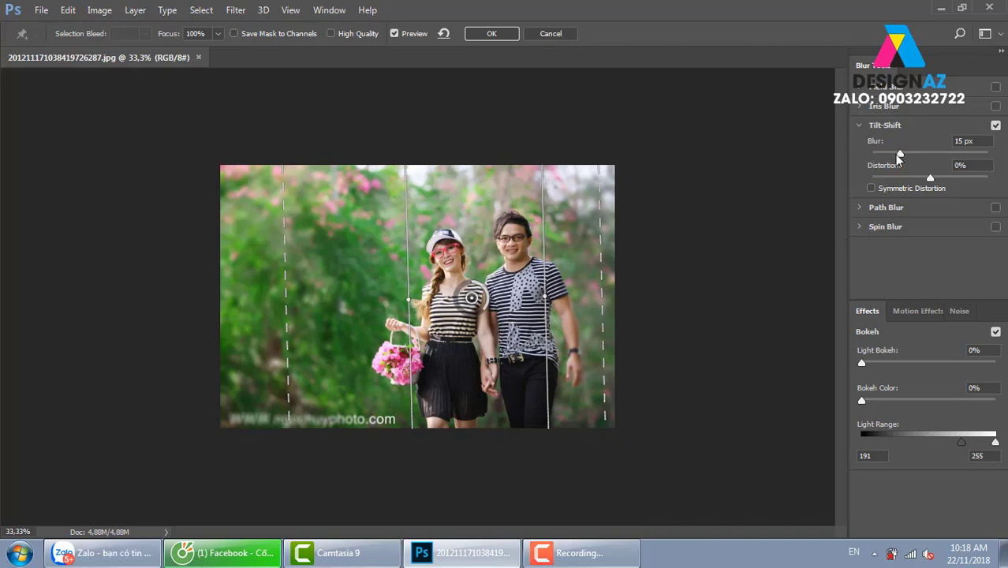
pyautogui.moveTo(906, 155); pyautogui.dragTo(916, 155)
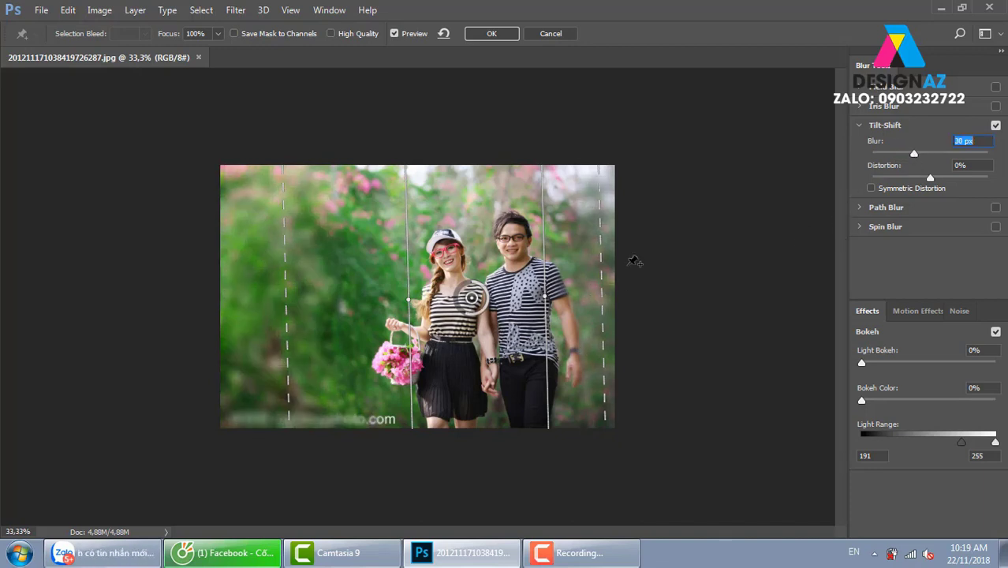
pyautogui.hotkey('ctrl', '+')
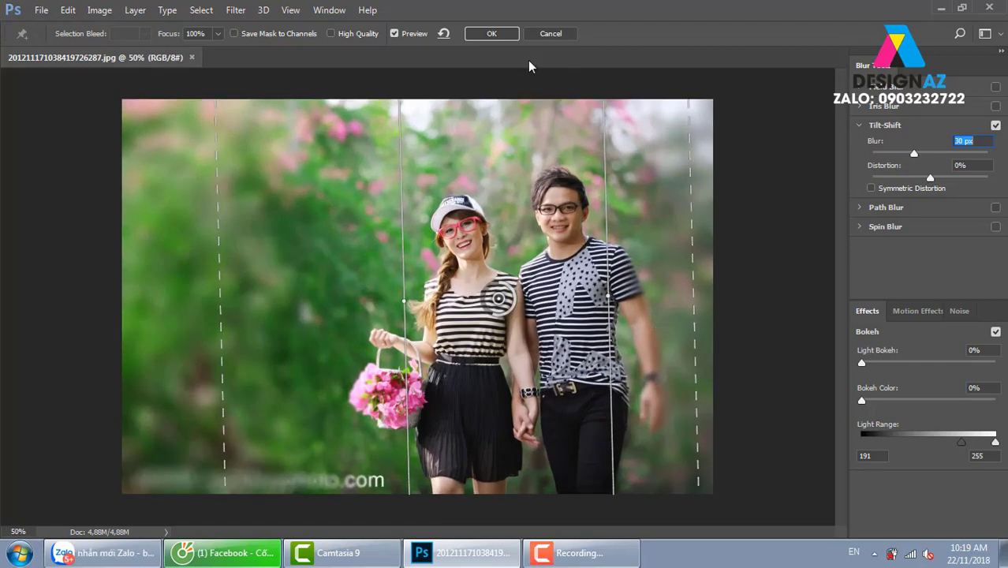
pyautogui.click(492, 33)
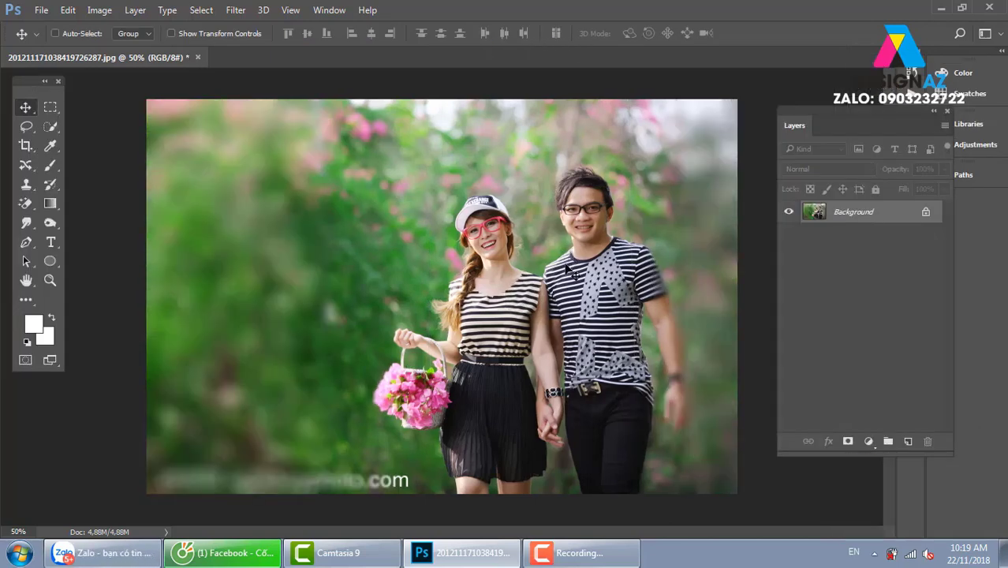
# Undo the Tilt-Shift blur and preview a 50%-speed Path Blur across the photo.
pyautogui.hotkey('ctrl', 'z')
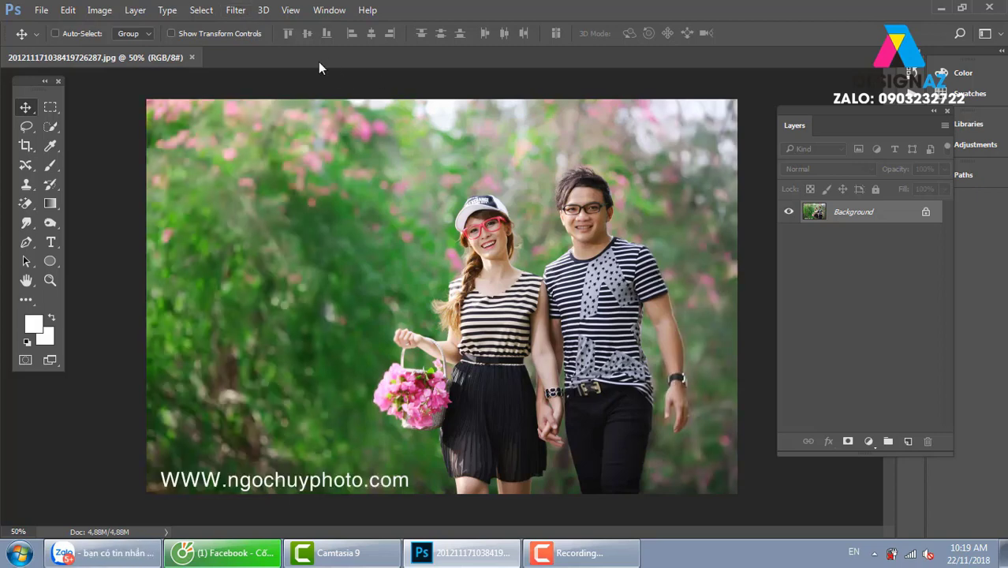
pyautogui.click(234, 10)
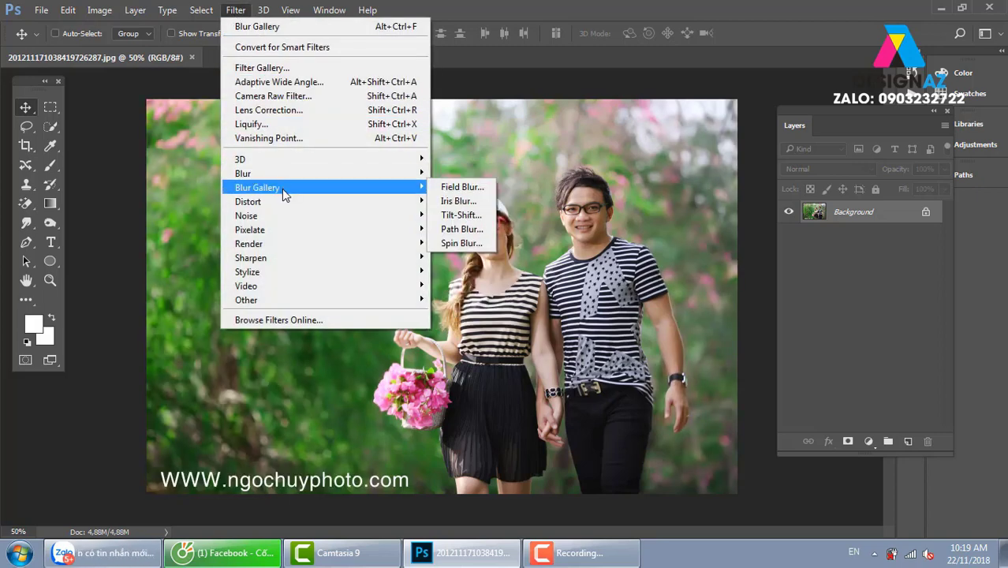
pyautogui.moveTo(257, 187)
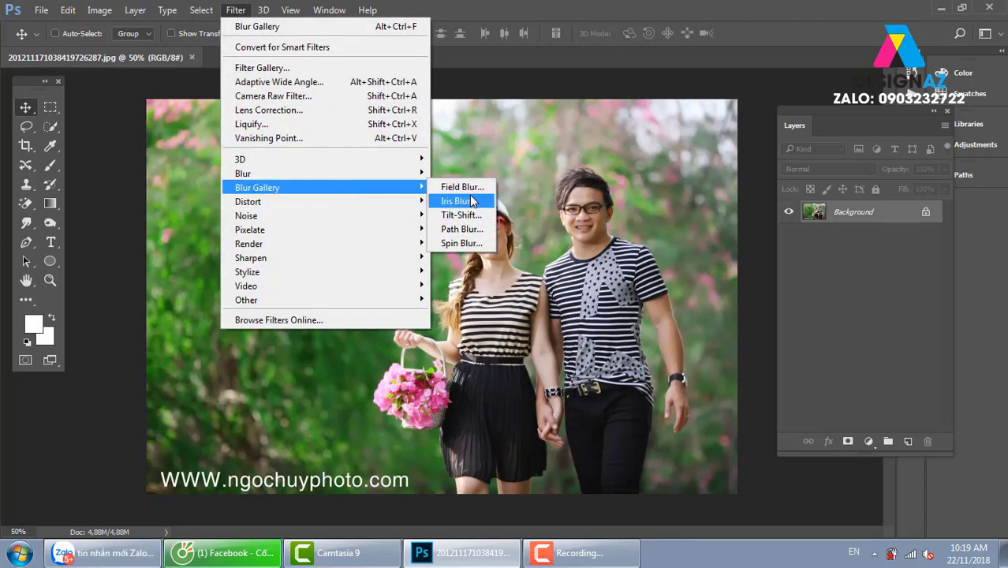
pyautogui.click(462, 229)
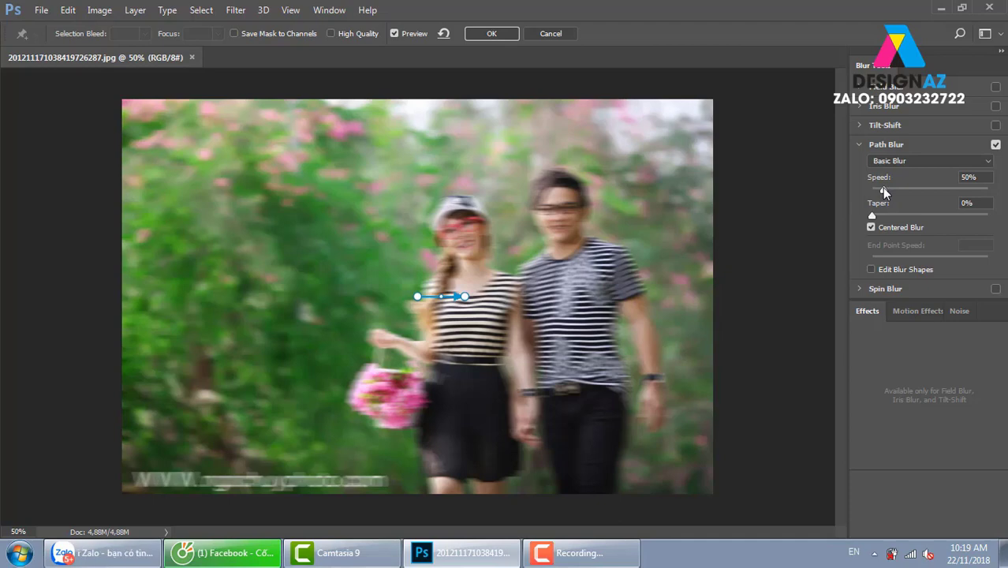
# Preview Path Blur at lower speeds ending at 50%, then cancel to keep the photo sharp.
pyautogui.moveTo(884, 192)
pyautogui.mouseDown()
pyautogui.moveTo(875, 192)
pyautogui.moveTo(894, 194)
pyautogui.mouseUp()
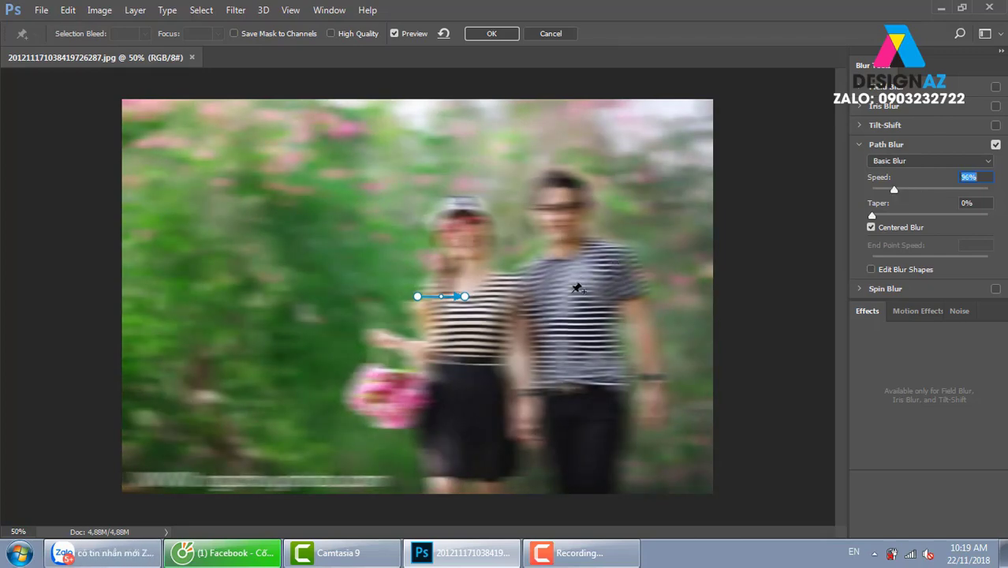
pyautogui.write('50')
pyautogui.press('Return')
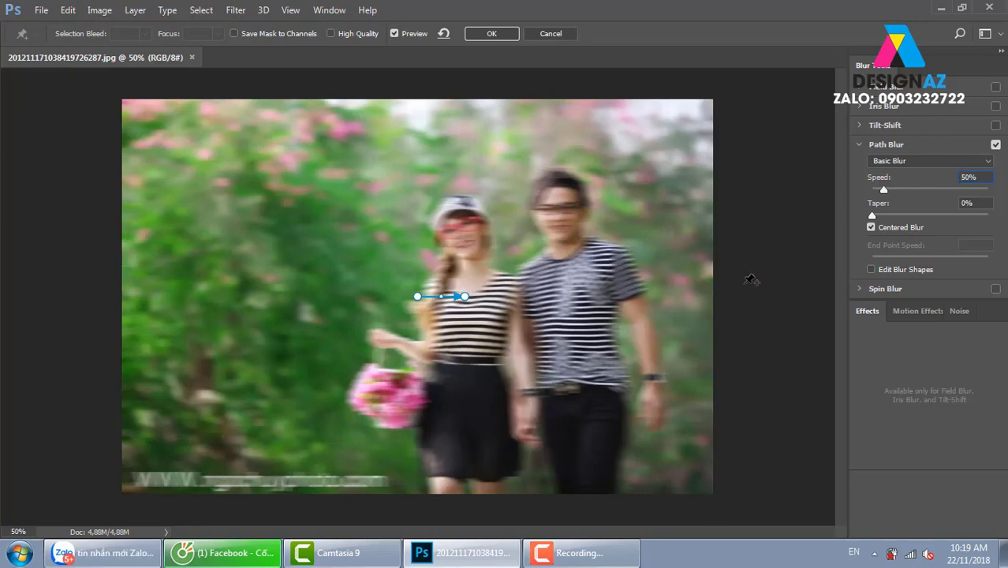
pyautogui.click(552, 33)
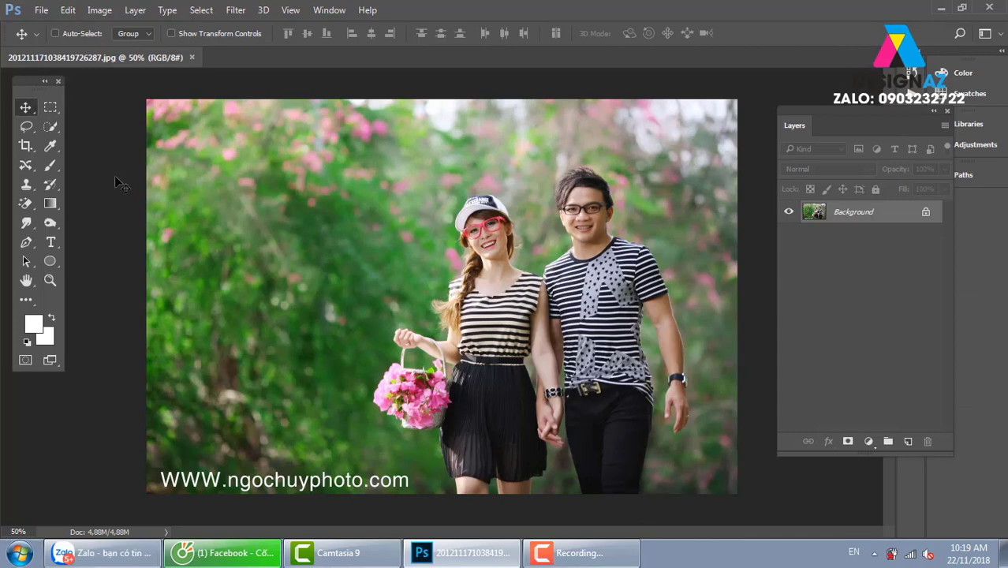
pyautogui.hotkey('ctrl', '-')
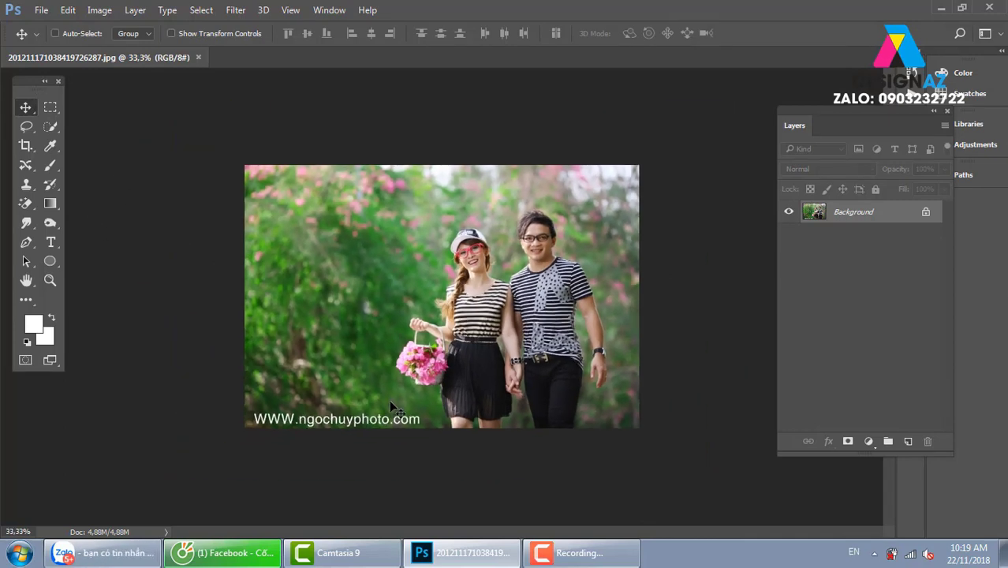
pyautogui.hotkey('ctrl', '+')
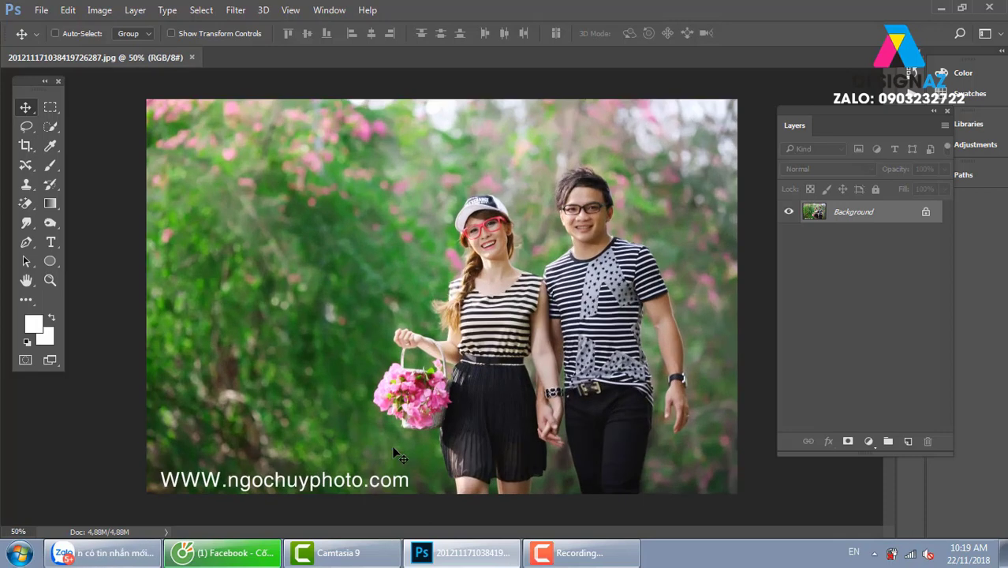